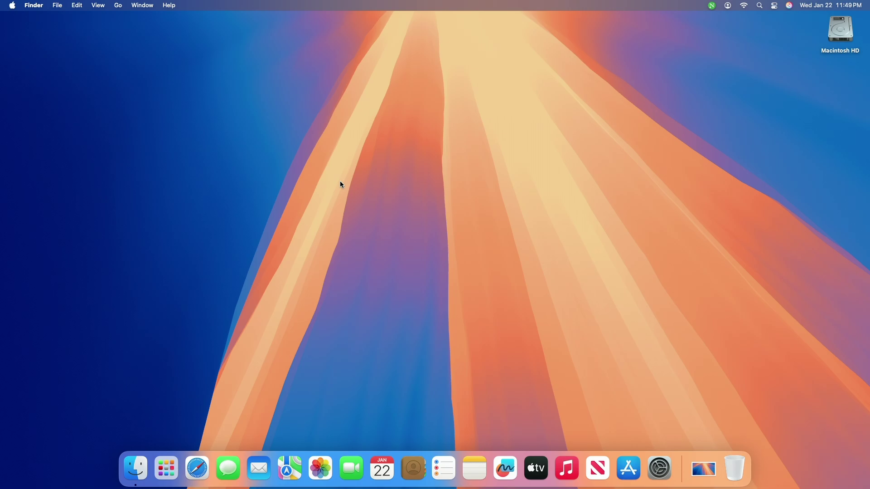
Open the wallpaper settings and switch Sequoia between its Automatic, Dark and Light versions
right_click(343, 185)
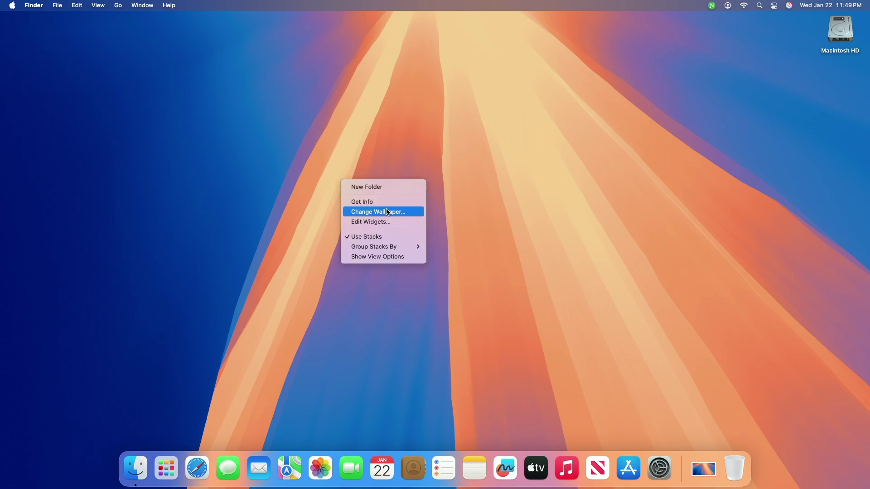
left_click(387, 210)
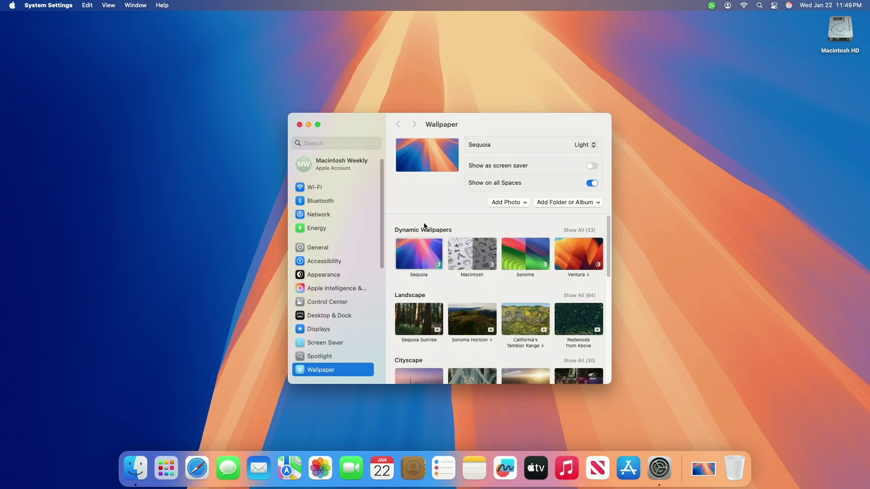
left_click(582, 145)
left_click(586, 138)
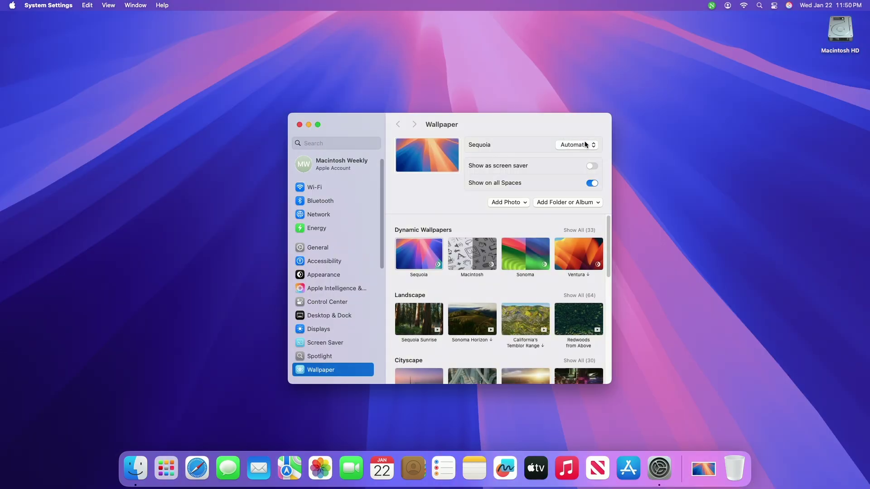
left_click(582, 144)
left_click(581, 166)
left_click(584, 144)
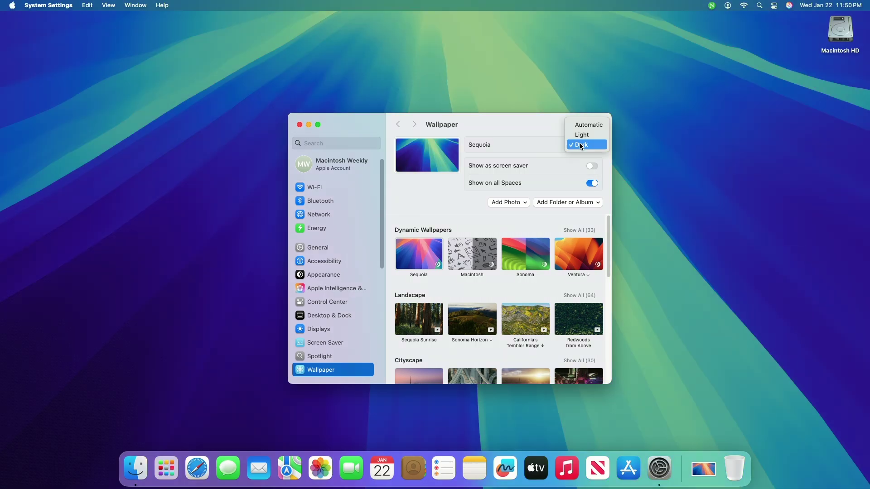
left_click(584, 135)
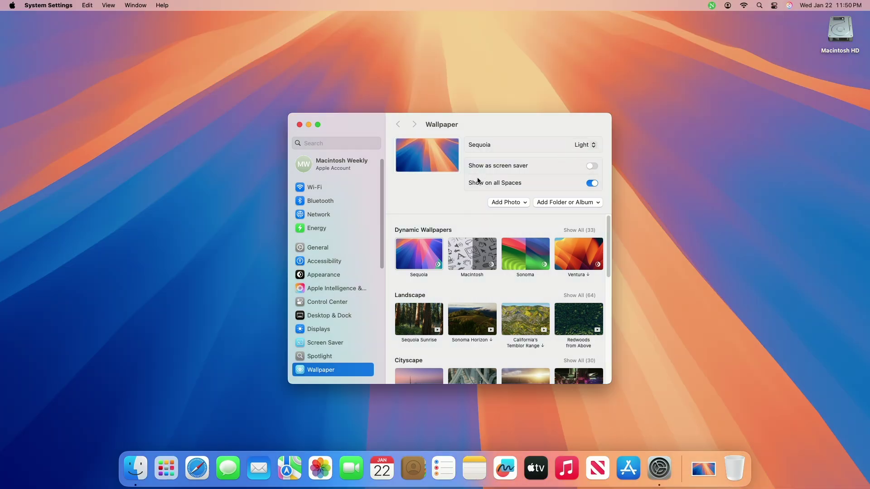
Make Macintosh the wallpaper and check the Add Photo and Add Folder or Album options
left_click(471, 253)
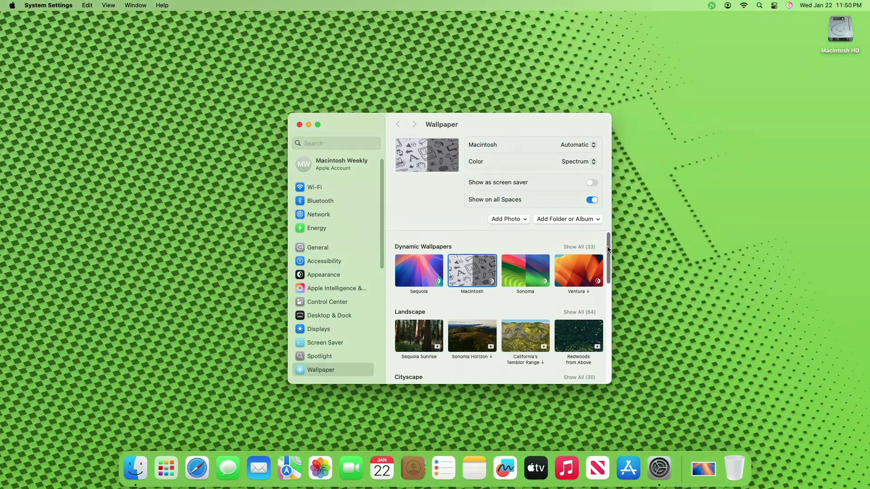
left_click_drag(609, 252, 621, 231)
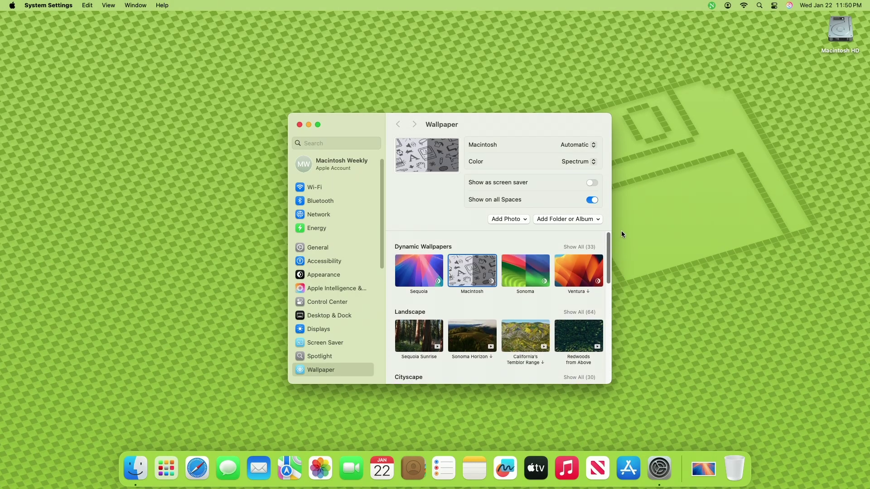
left_click(509, 219)
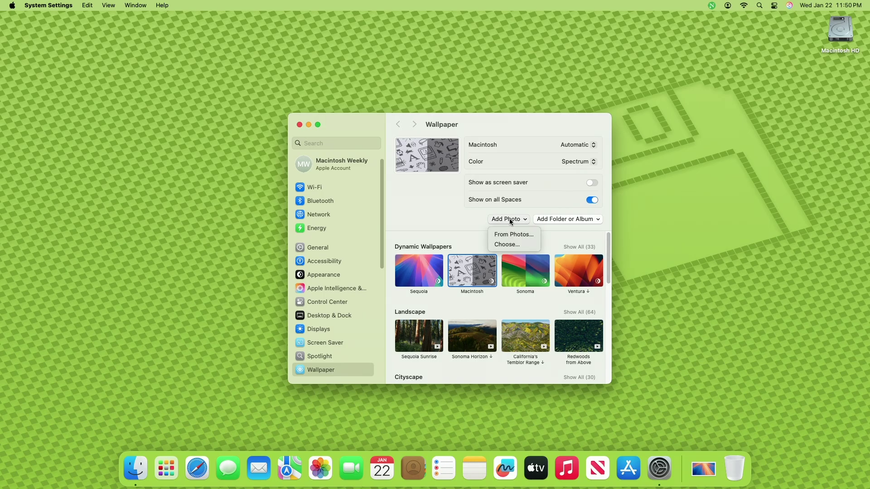
left_click(559, 220)
left_click(558, 220)
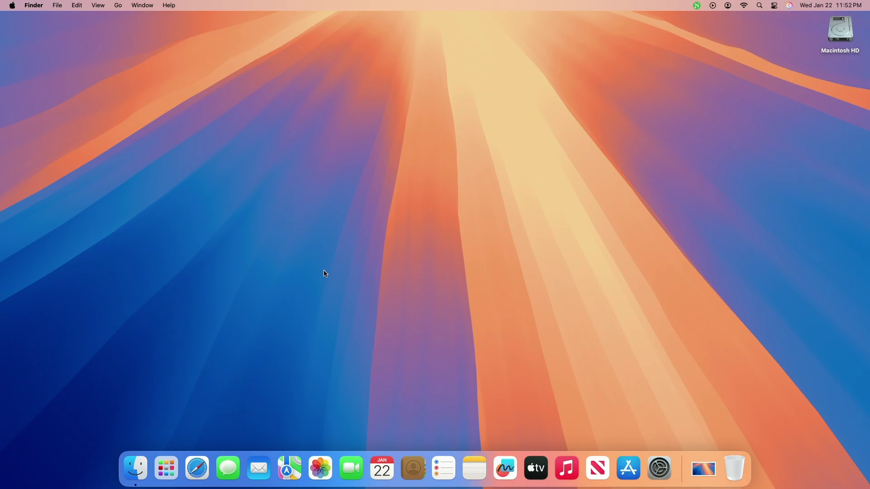
In macOLED, import Documents/Vid.mov, set it as the wallpaper, and close the app
left_click(167, 460)
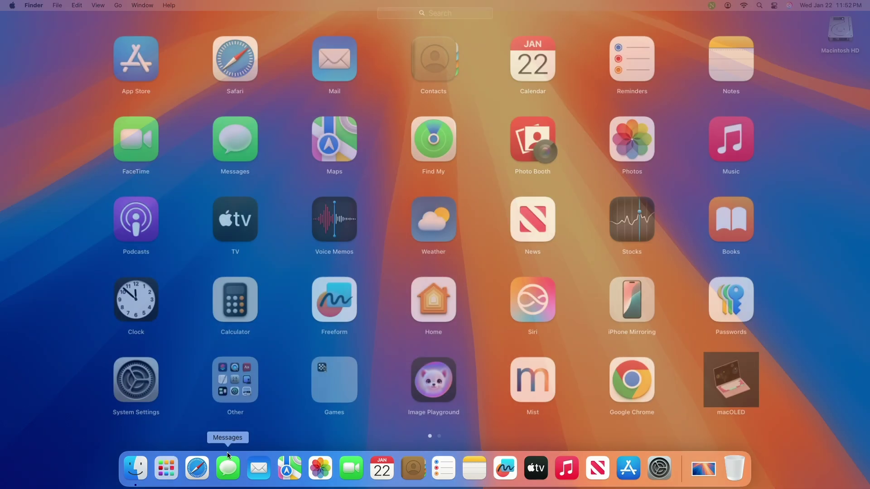
left_click(719, 386)
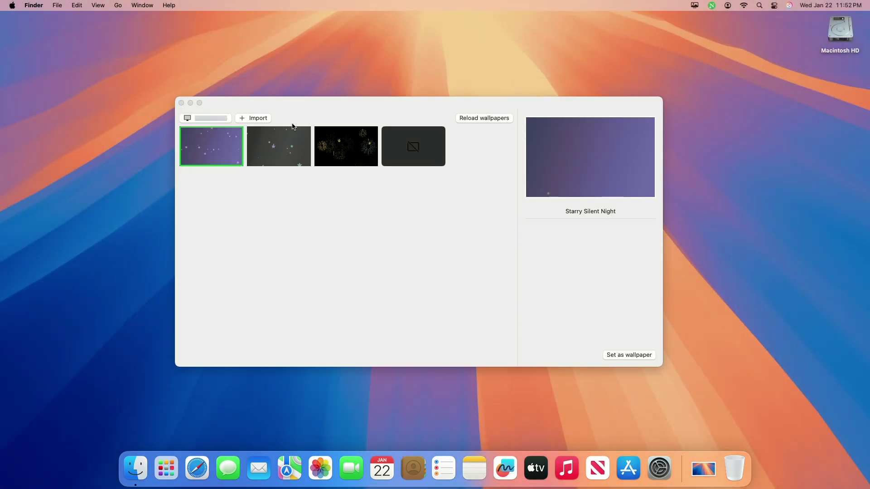
left_click(259, 120)
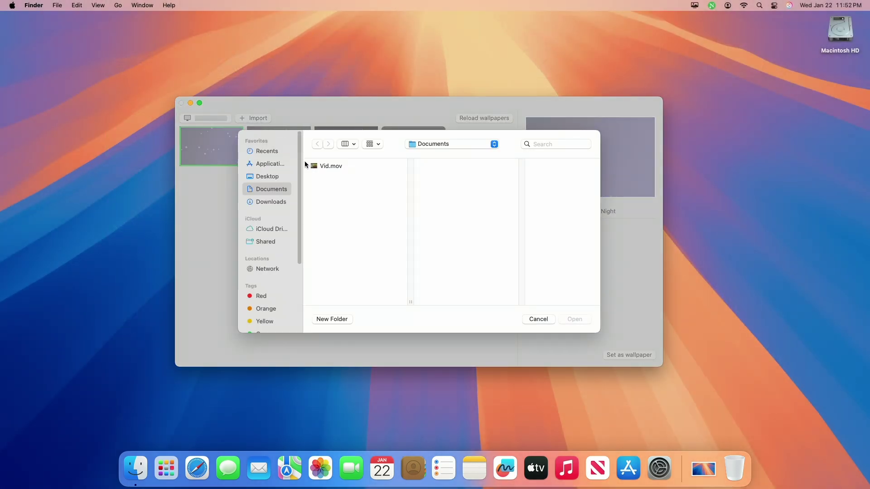
left_click(327, 167)
left_click(576, 320)
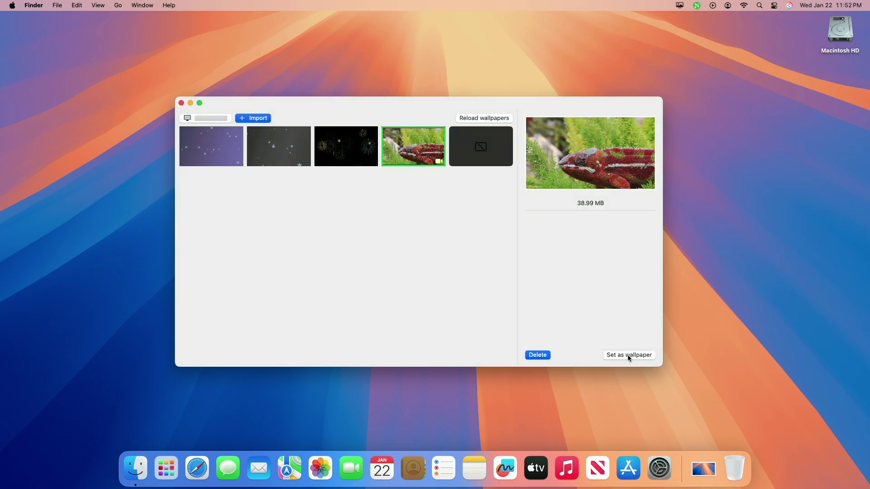
left_click(627, 355)
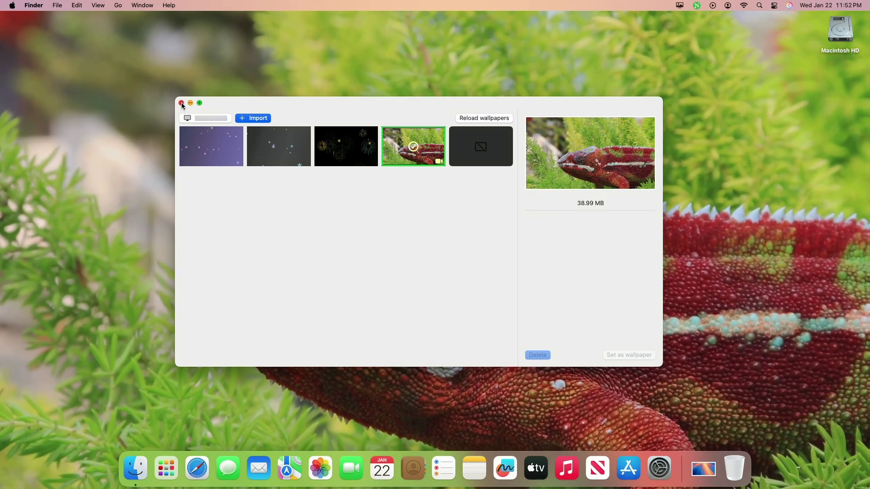
left_click(181, 103)
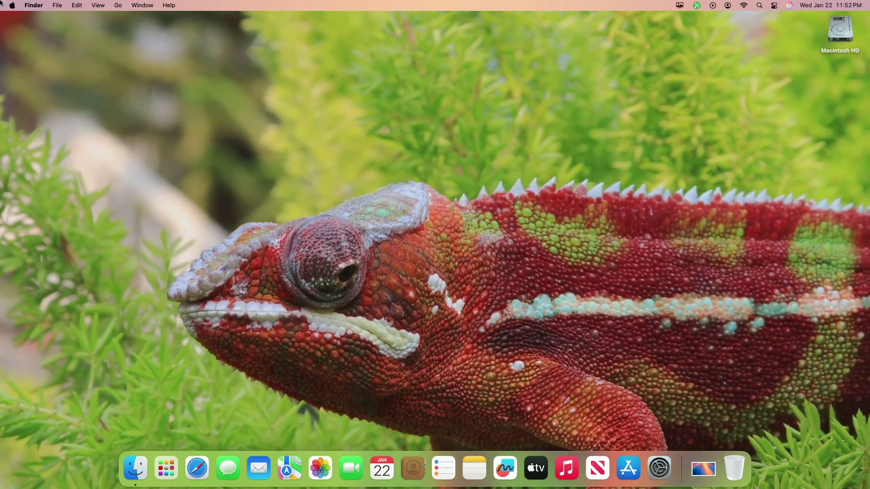
Lock the Mac using Lock Screen in the Apple menu
left_click(13, 5)
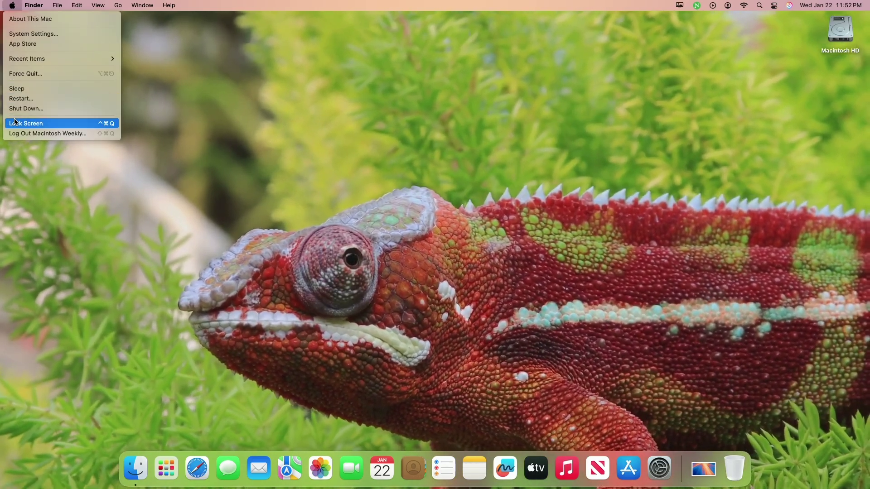
left_click(15, 120)
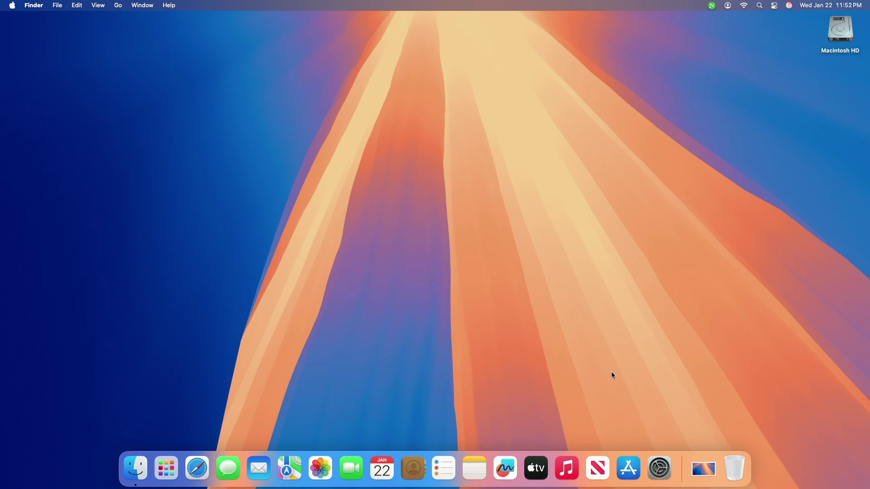
In Appearance, cycle the accent colors to Green and keep Green as the highlight color
left_click(659, 468)
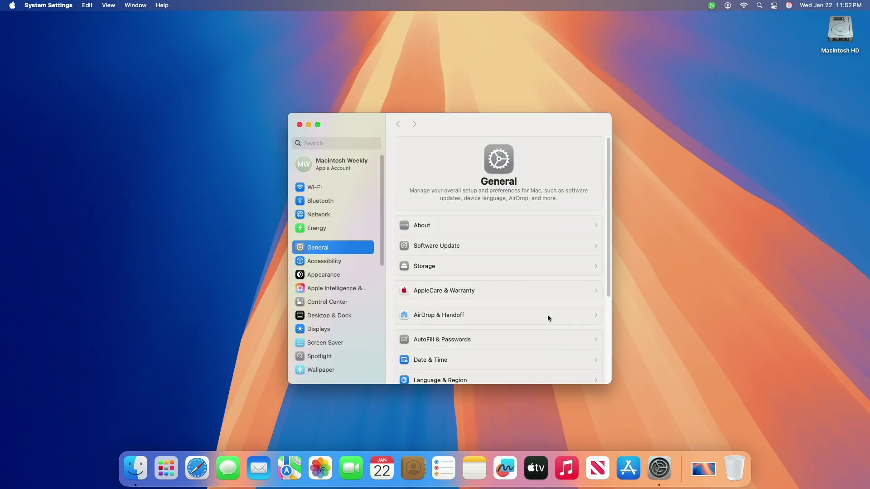
left_click(353, 276)
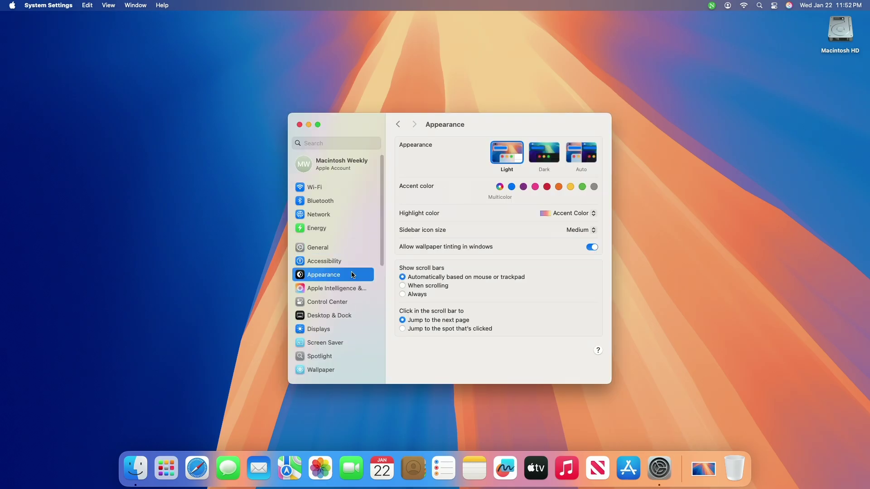
left_click(512, 187)
left_click(523, 187)
left_click(536, 186)
left_click(546, 187)
left_click(558, 187)
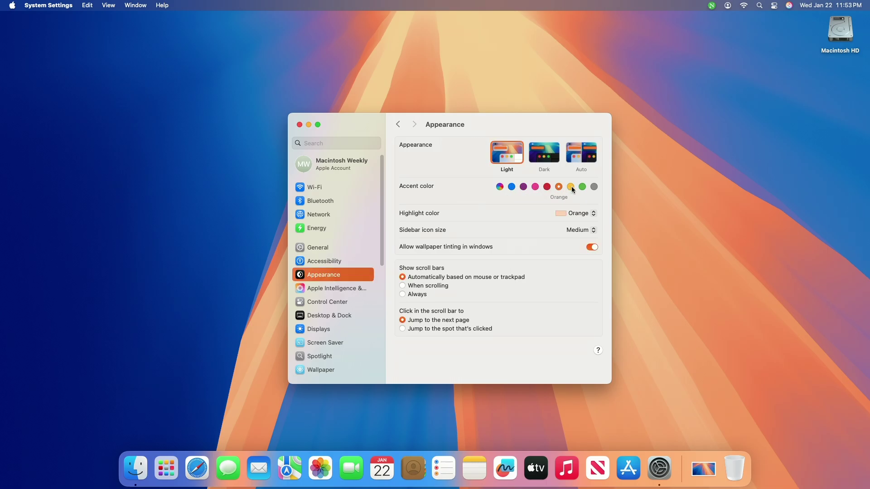
left_click(570, 186)
left_click(582, 186)
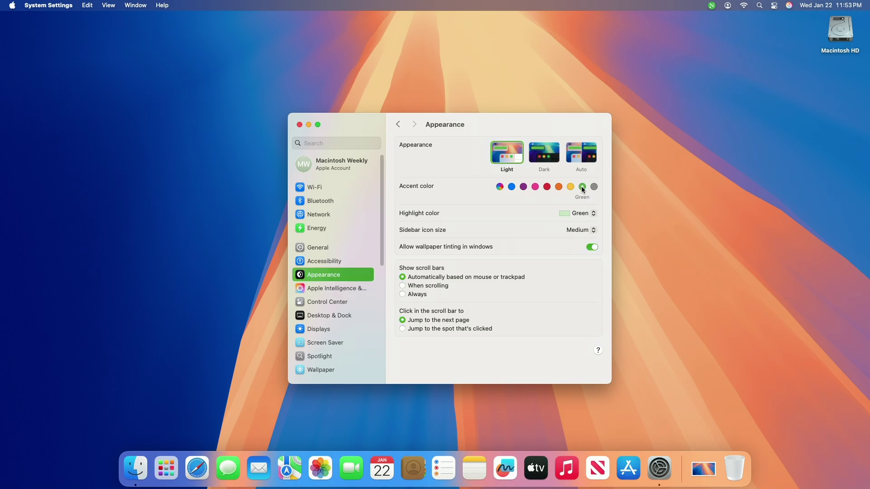
left_click(580, 213)
left_click(508, 232)
Switch to Dark mode twice, ending back in Light mode
left_click(545, 153)
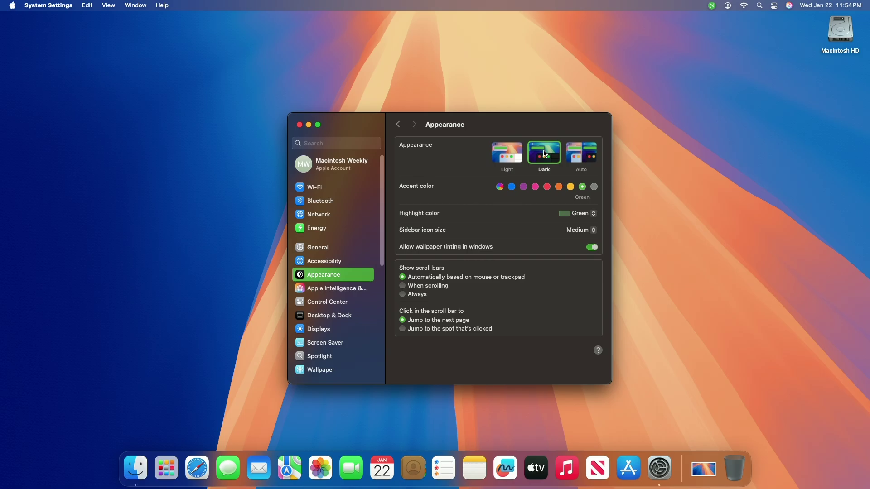
left_click(507, 153)
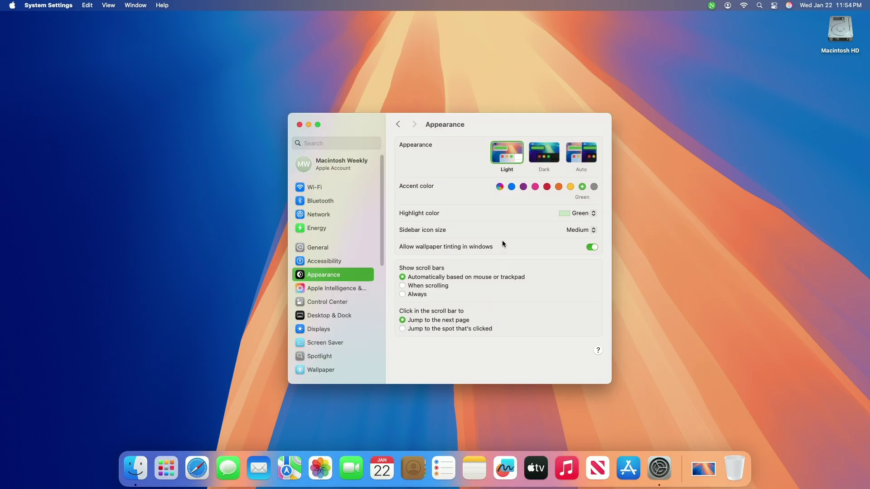
left_click(545, 153)
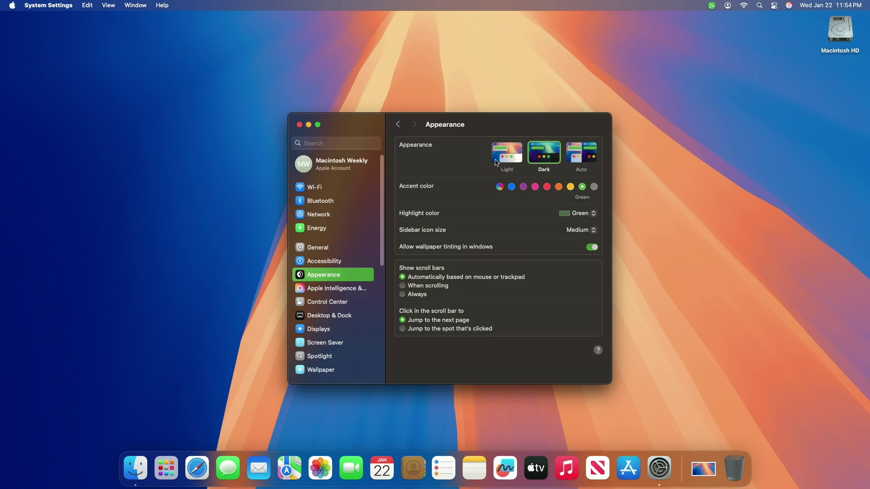
left_click(501, 153)
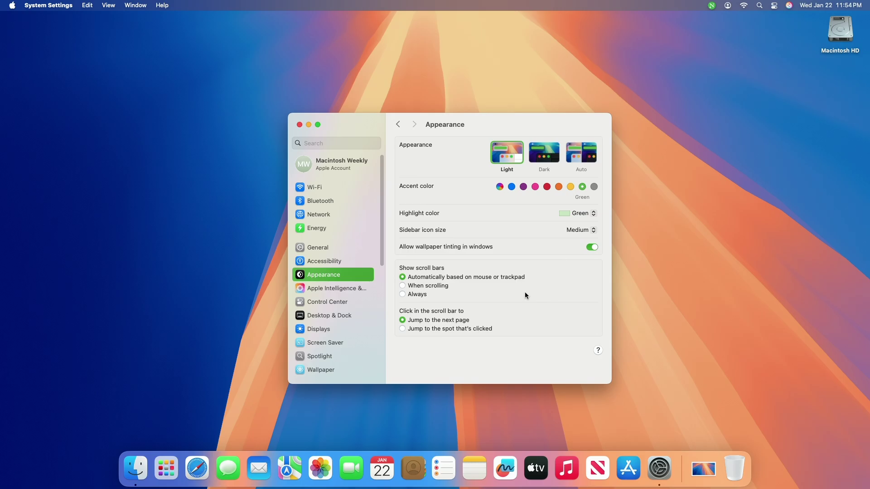
Close System Settings and scroll the Applications folder in a Finder window
left_click(299, 125)
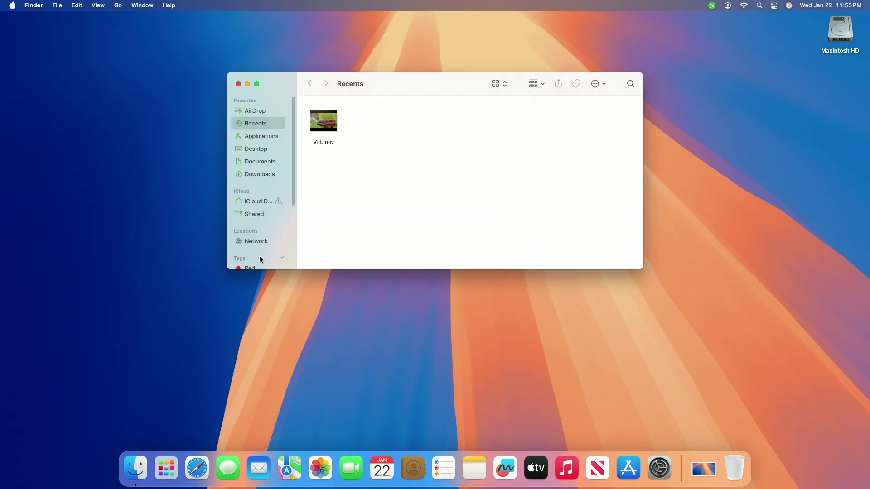
left_click(277, 136)
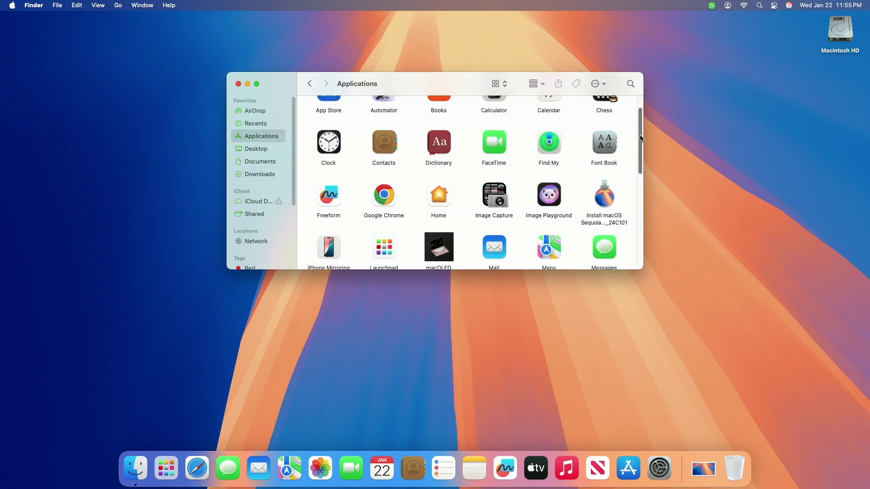
mouse_move(641, 139)
left_mouse_down()
mouse_move(642, 108)
mouse_move(638, 204)
mouse_move(634, 151)
left_mouse_up()
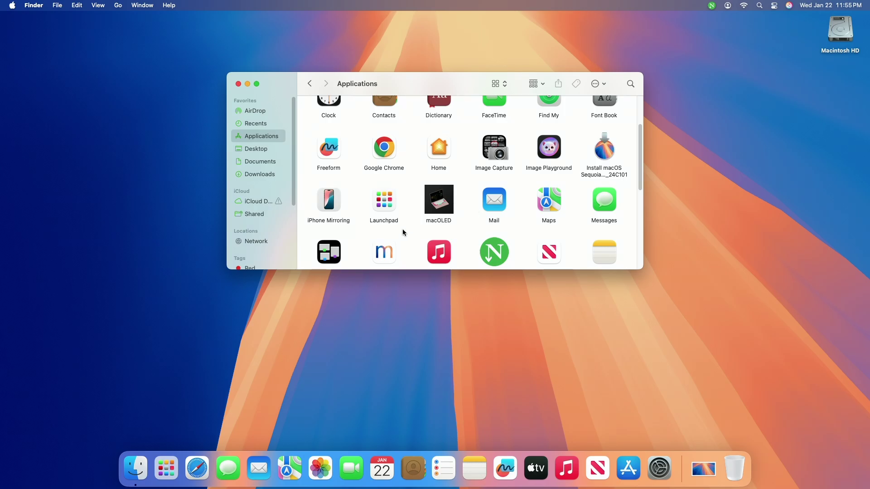
Paste SequoiaLight.png as macOLED's icon in its Get Info window, authorizing with the password
left_click(433, 207)
right_click(433, 207)
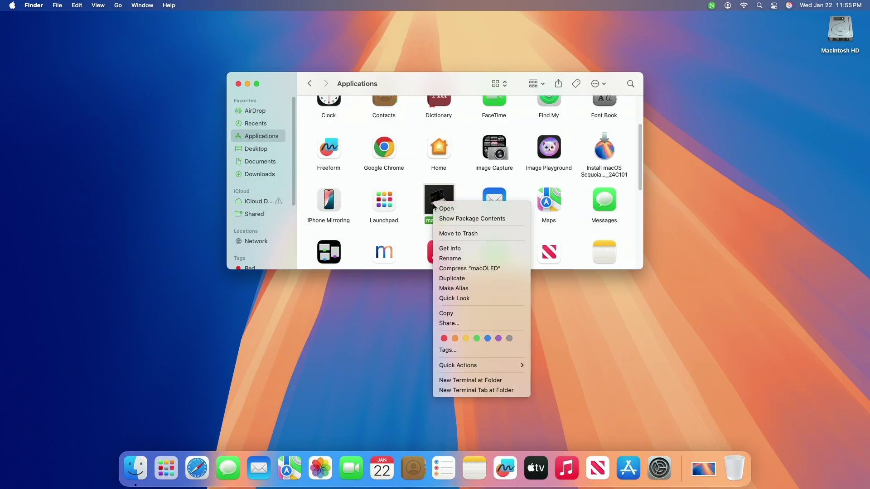
left_click(462, 248)
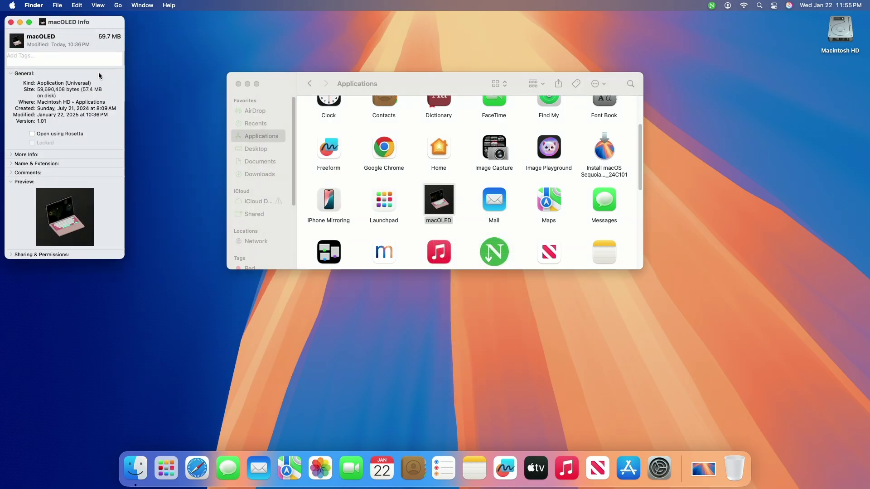
left_click(703, 469)
left_click(705, 429)
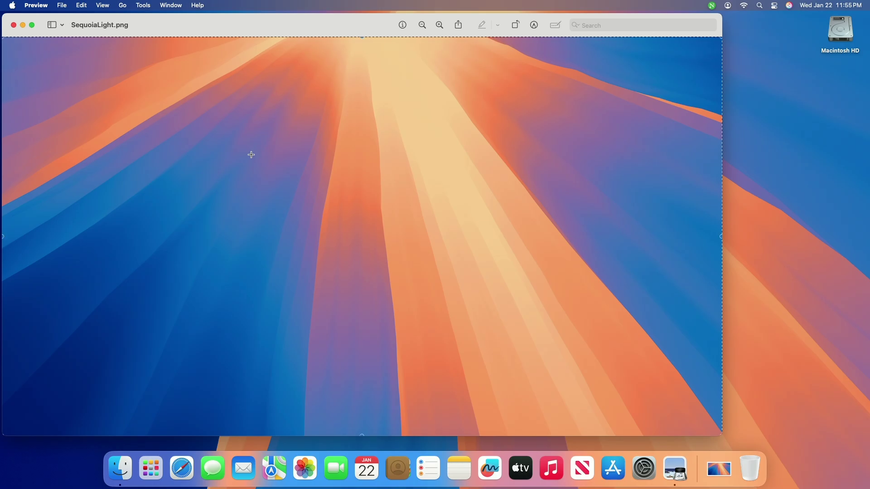
key("super+a")
left_click(14, 26)
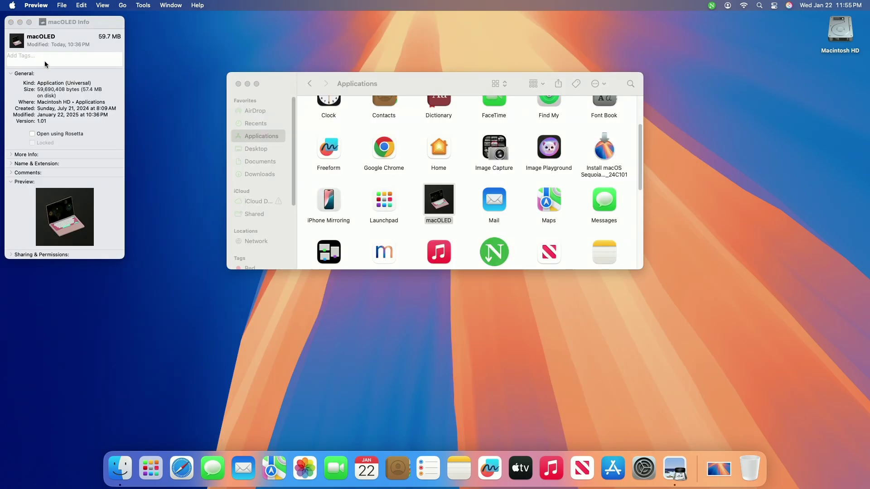
key("super+v")
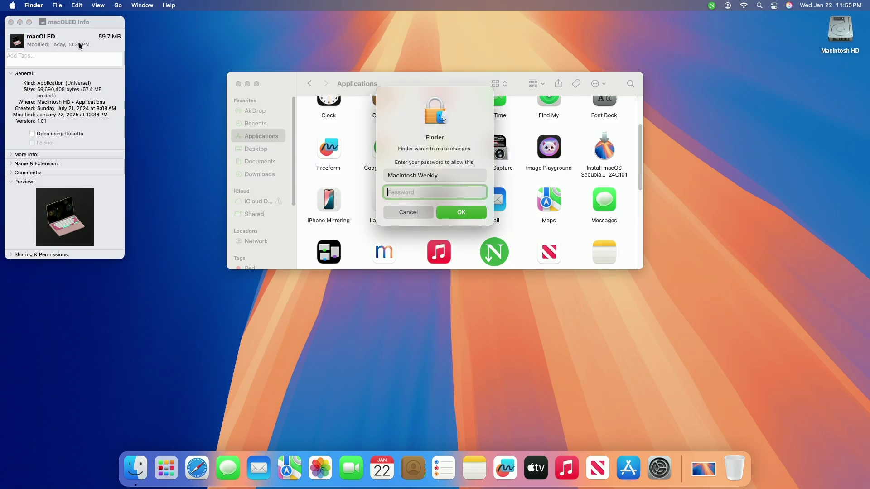
type("****")
key("Return")
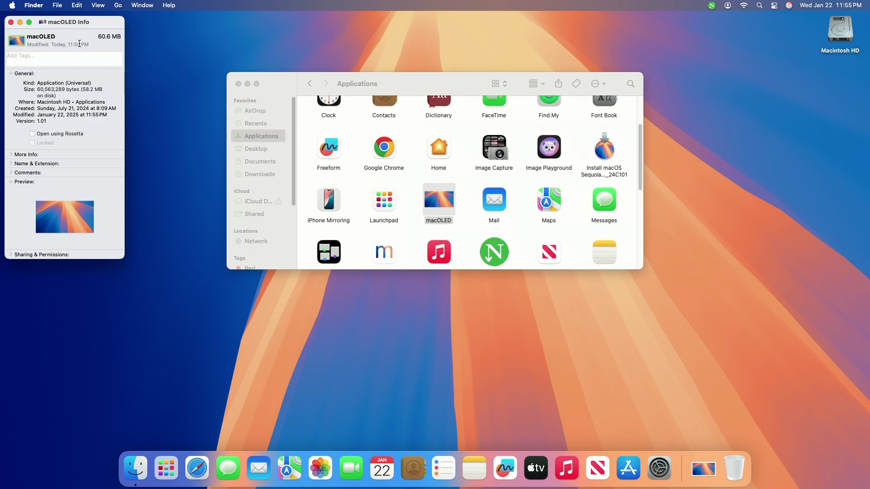
Remove the custom icon to restore macOLED's original, then close the Info window
key("super+v")
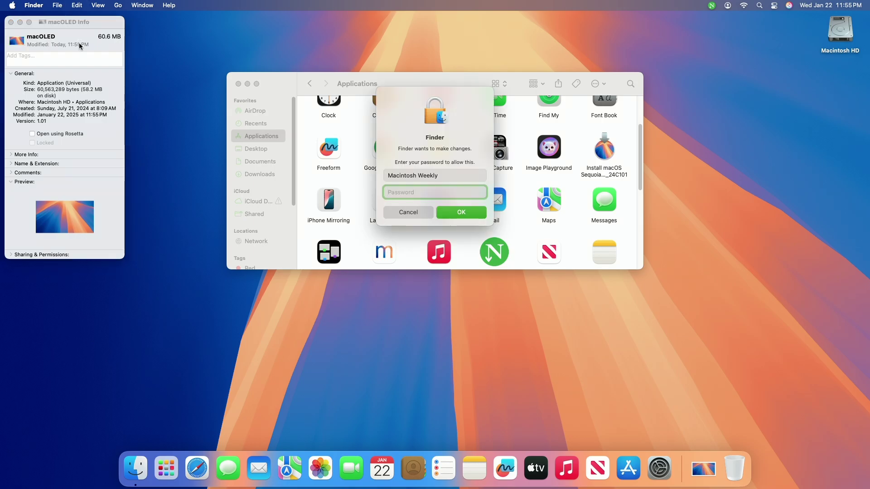
type("****")
key("Return")
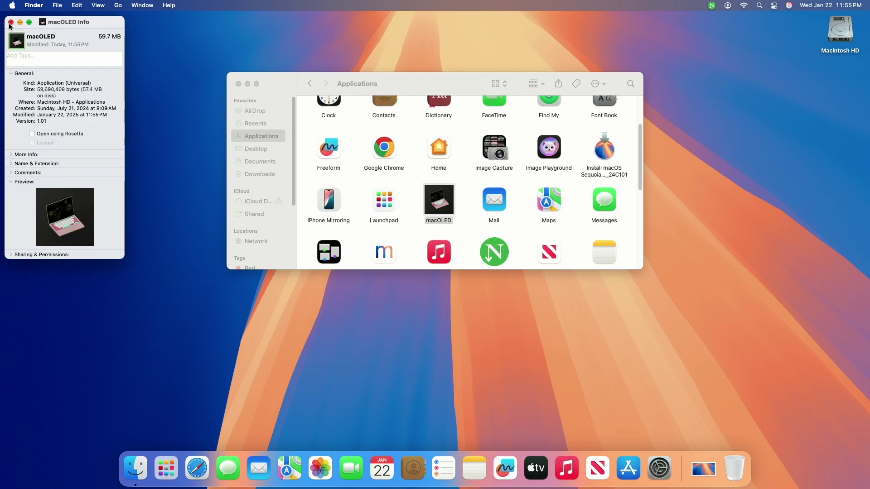
left_click(10, 22)
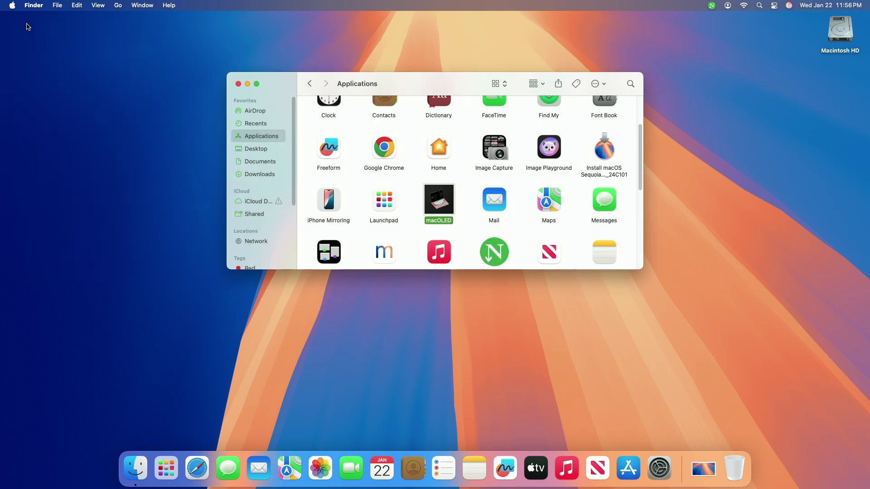
left_click(351, 178)
key("super+j")
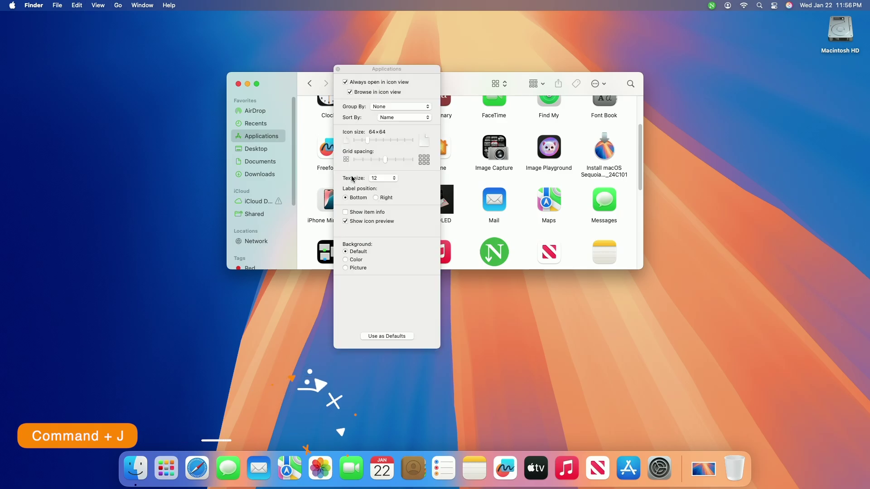
Set SequoiaLight.png as the folder background picture, use as defaults, keep icons at 64×64
left_click(356, 268)
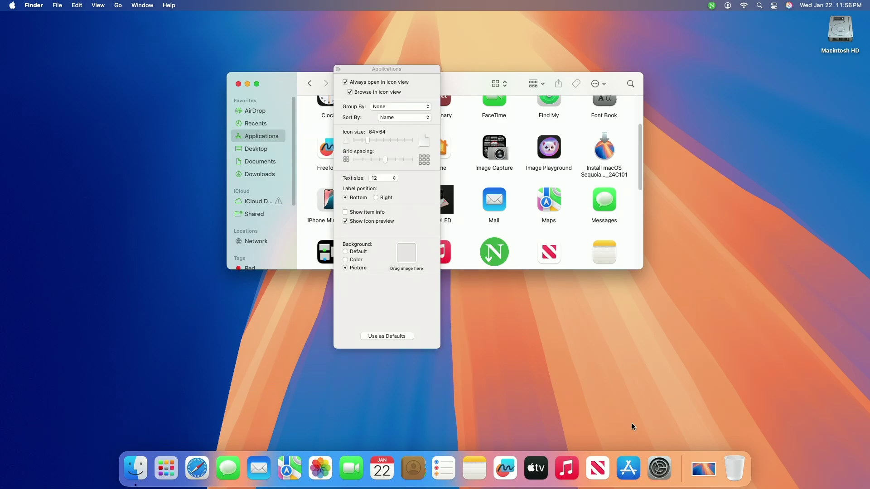
left_click(703, 469)
left_click_drag(705, 436, 406, 253)
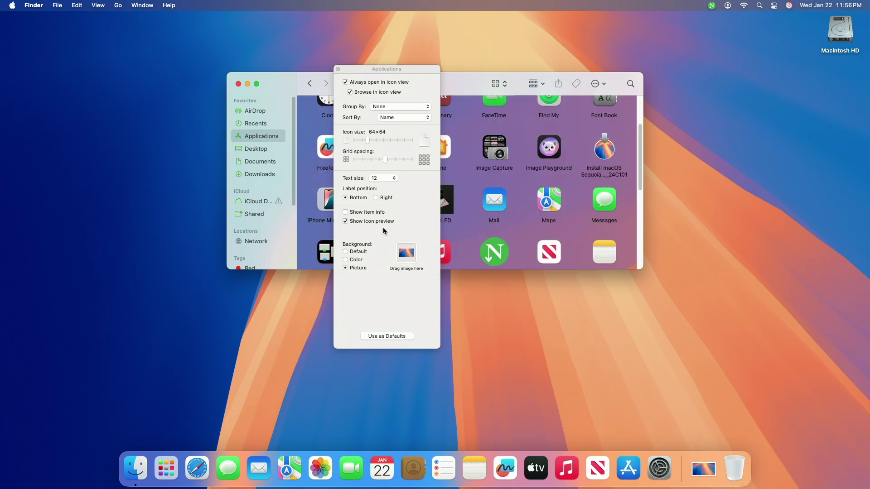
left_click(391, 336)
left_click_drag(363, 141, 377, 141)
left_click_drag(400, 69, 174, 120)
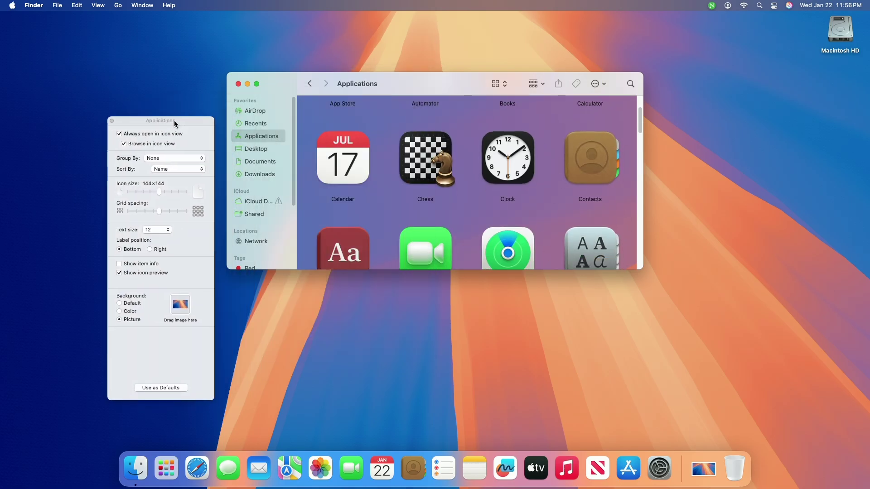
mouse_move(151, 192)
left_mouse_down()
mouse_move(184, 193)
mouse_move(141, 191)
left_mouse_up()
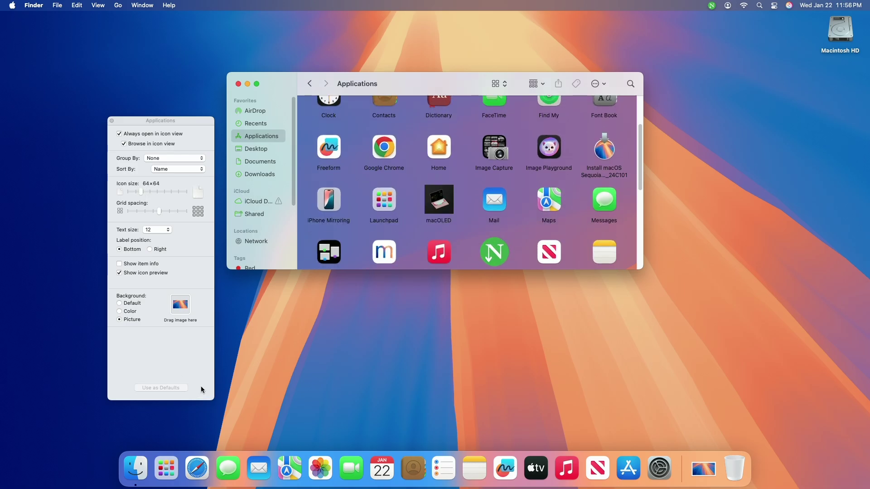
left_click(111, 120)
Browse the Desktop, Documents and Downloads folders, then close the Finder window
left_click(264, 150)
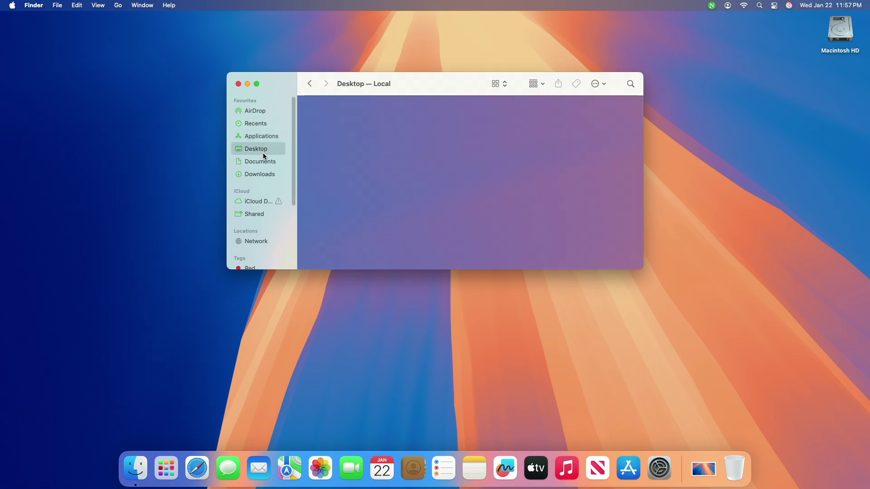
left_click(267, 161)
left_click(269, 174)
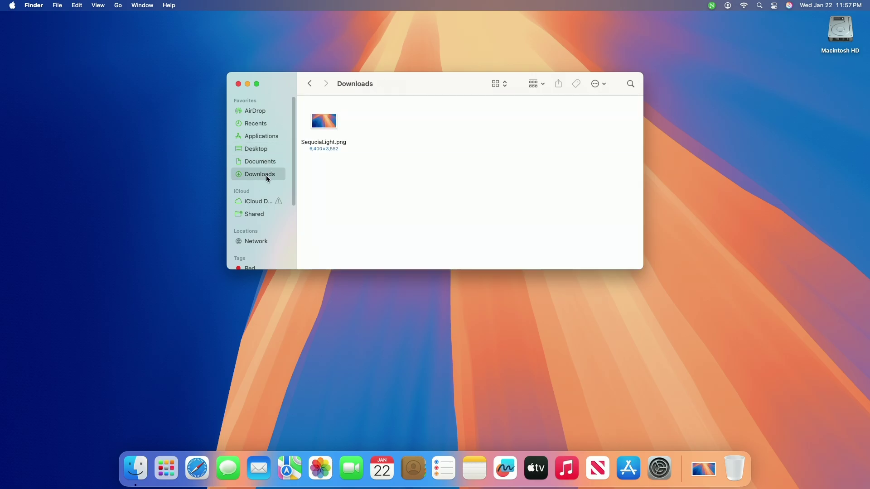
left_click(238, 84)
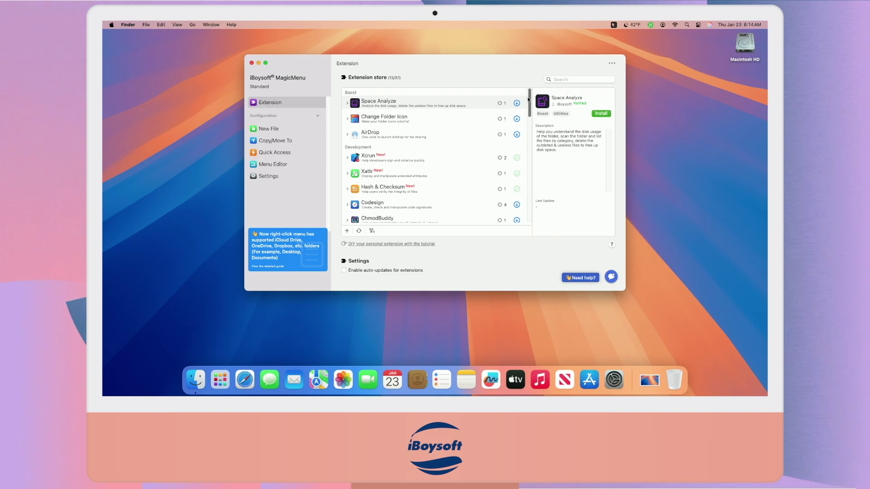
Scroll the Extension store, then view the New File, Copy/Move To, Quick Access and Menu Editor pages
left_click_drag(528, 100, 507, 210)
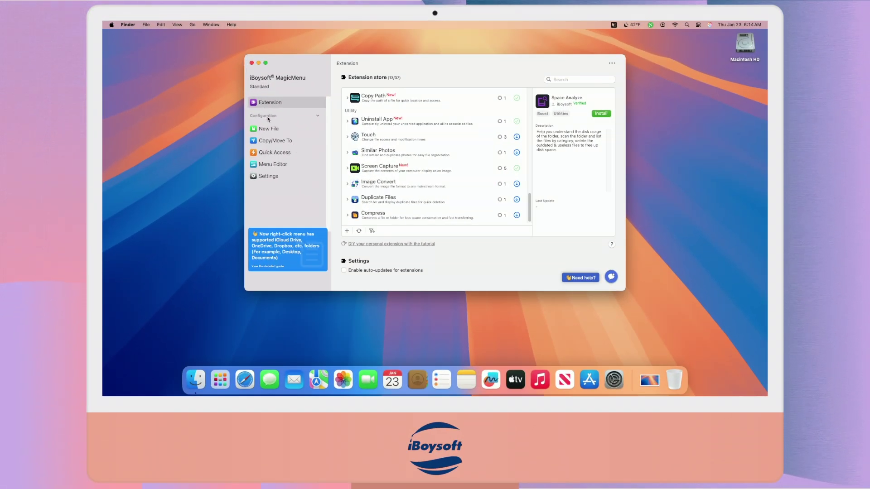
left_click(271, 130)
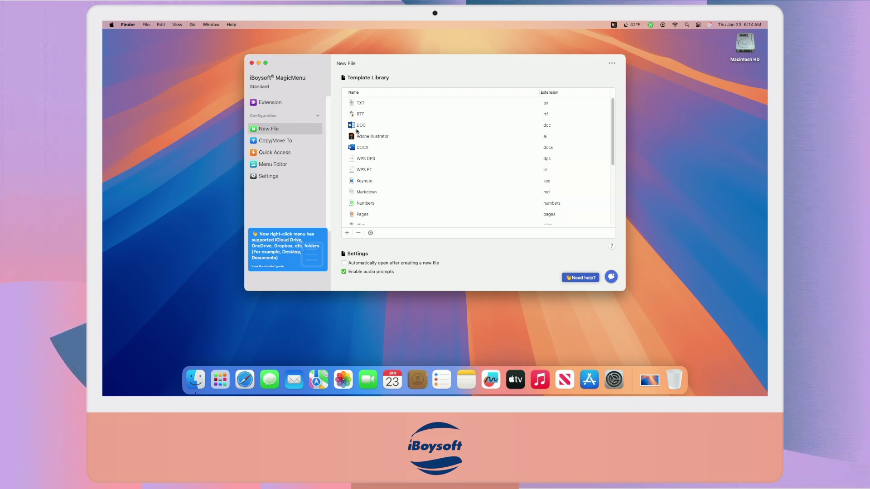
left_click(288, 142)
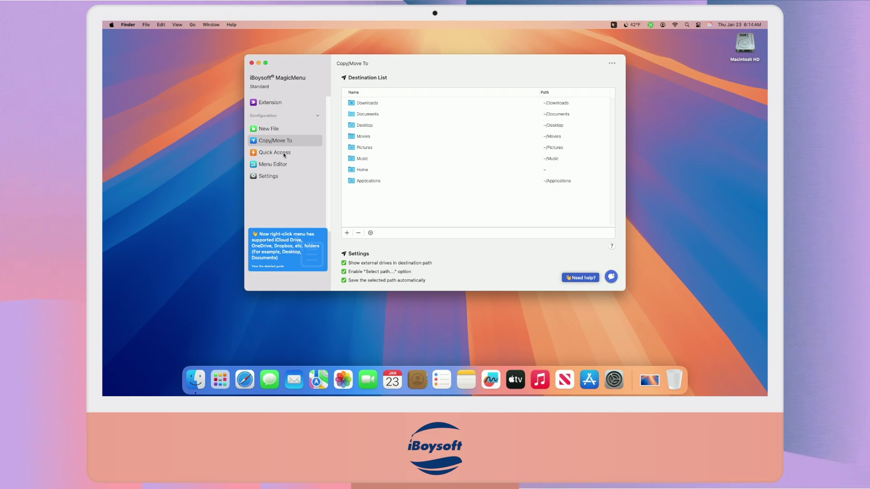
left_click(284, 154)
left_click(283, 165)
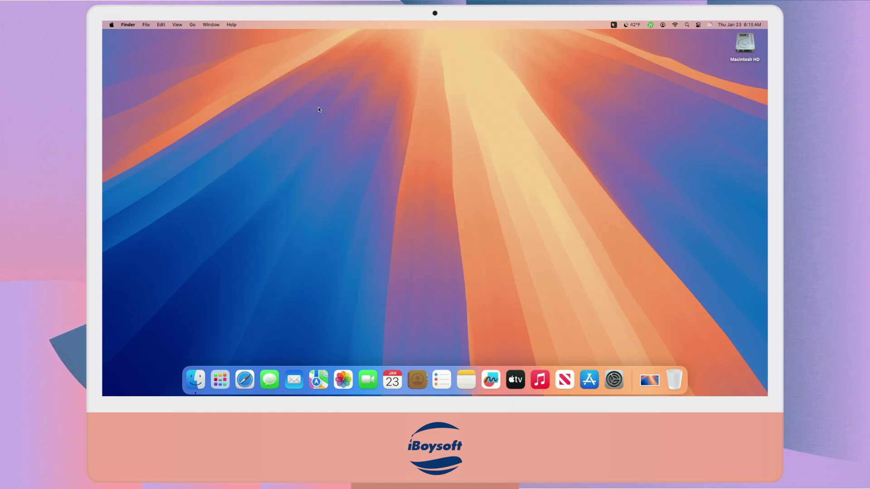
Use MagicMenu's custom right-click menu to move the item to the Desktop
right_click(319, 109)
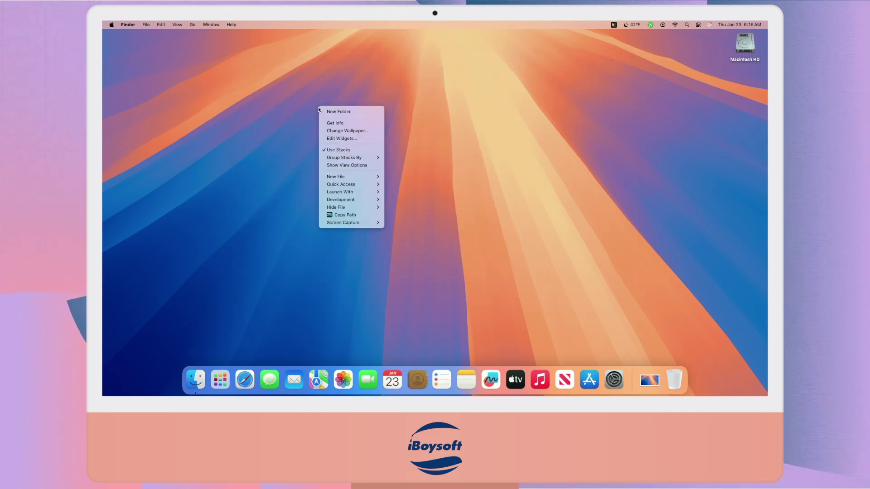
mouse_move(353, 177)
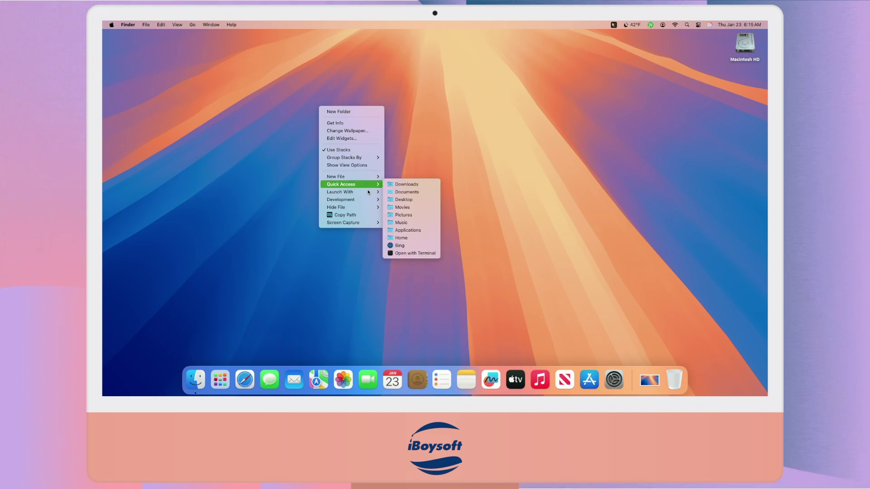
mouse_move(370, 201)
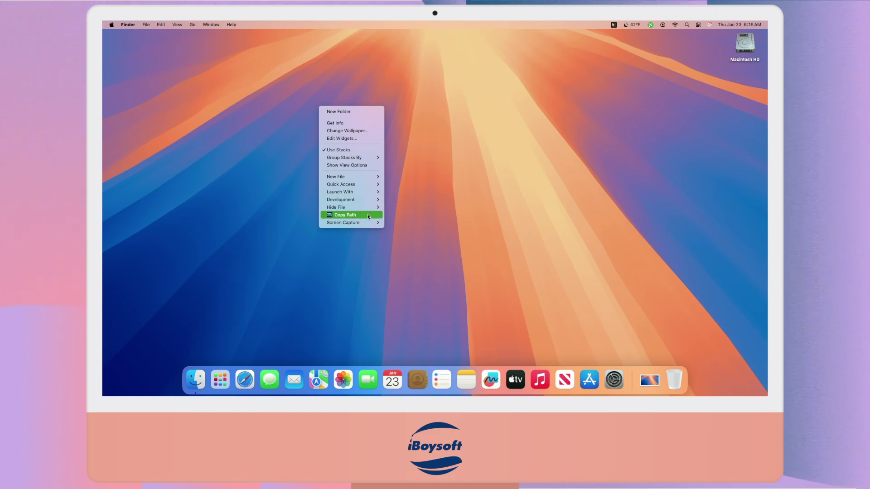
mouse_move(368, 222)
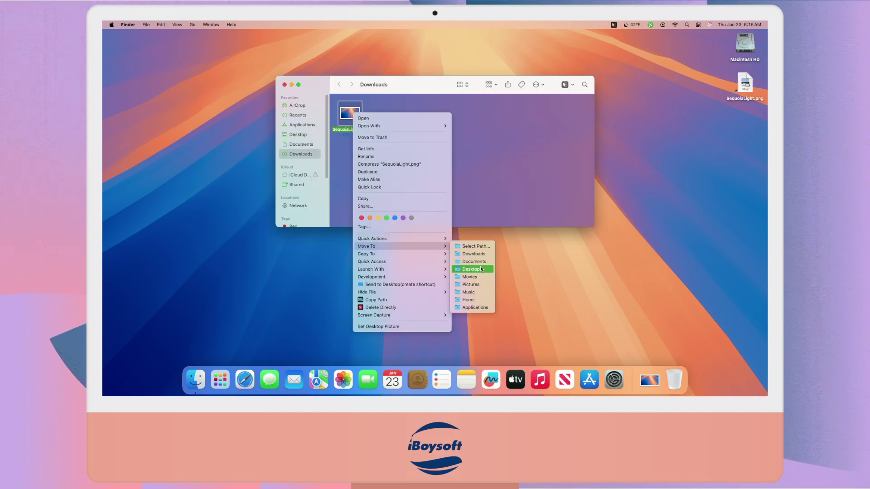
left_click(482, 270)
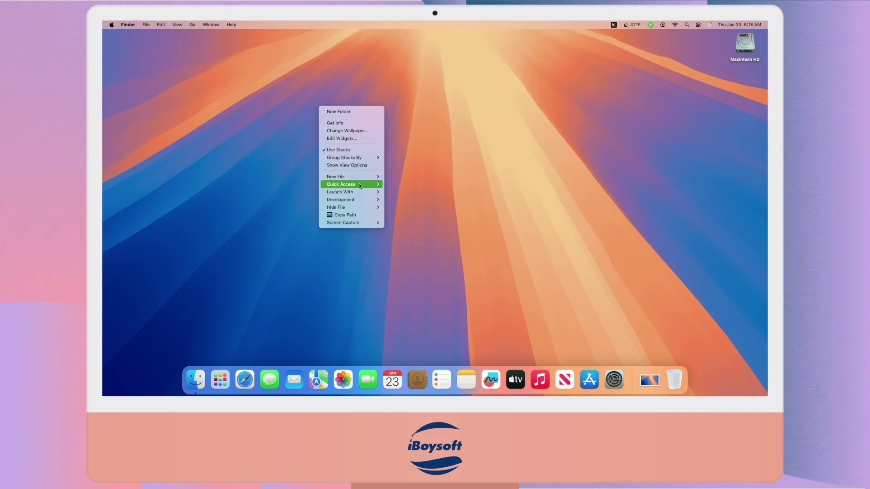
Bring up the right-click menu on the desktop, dismiss it, then on the Desktop folder
mouse_move(362, 185)
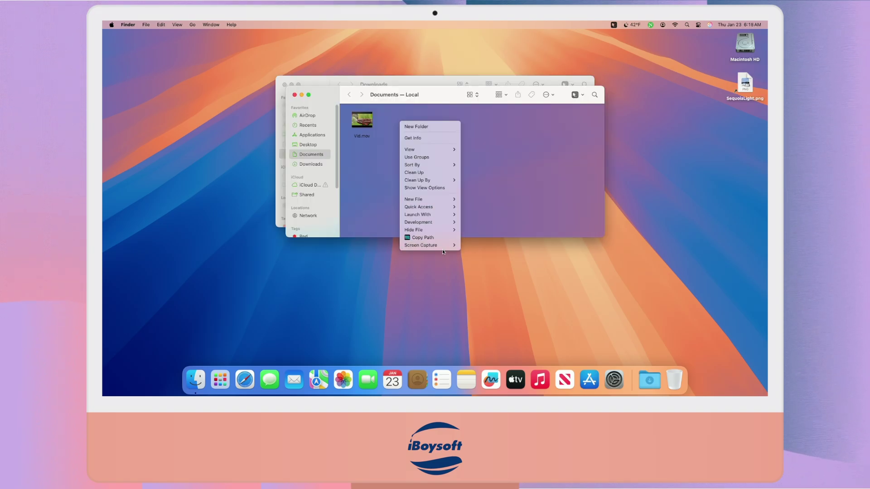
mouse_move(444, 246)
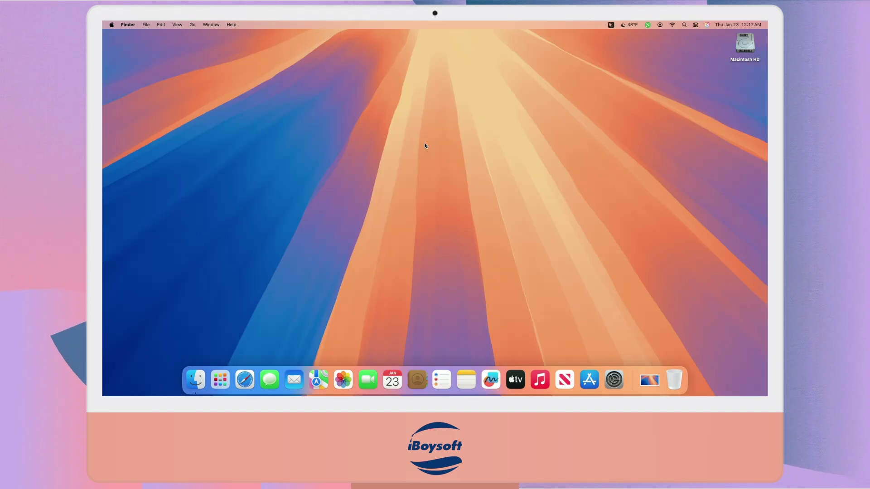
right_click(425, 144)
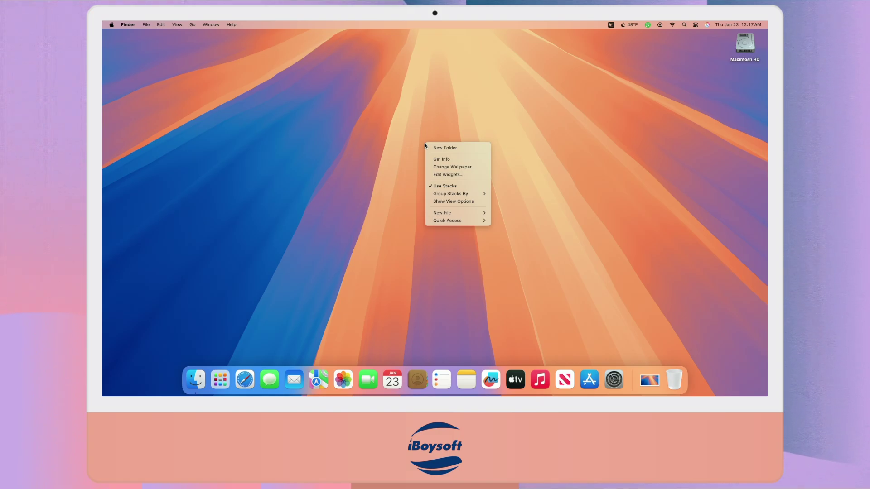
left_click(428, 301)
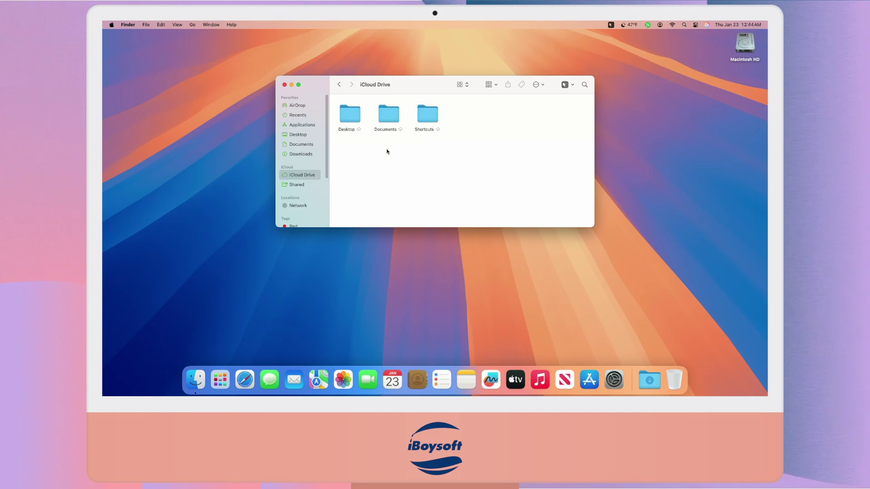
right_click(358, 116)
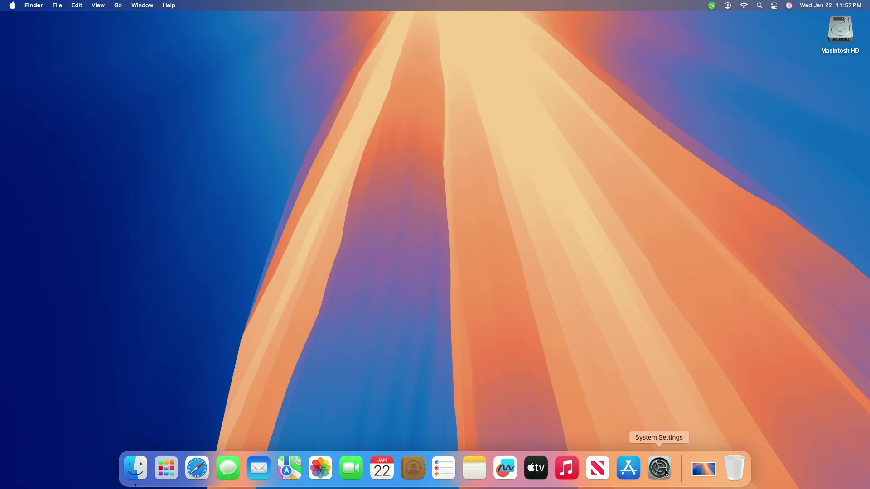
Open Users & Groups in System Settings and start editing the account picture
left_click(667, 473)
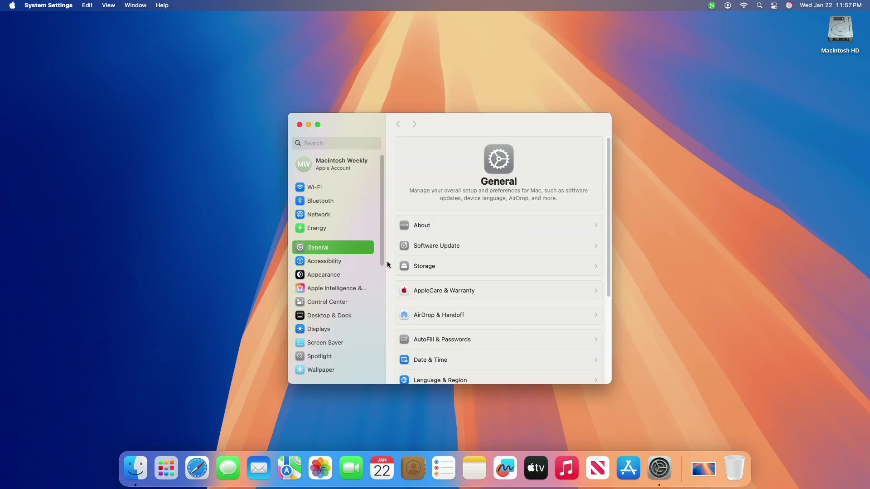
left_click_drag(384, 247, 380, 325)
scroll(337, 309, "down", 2)
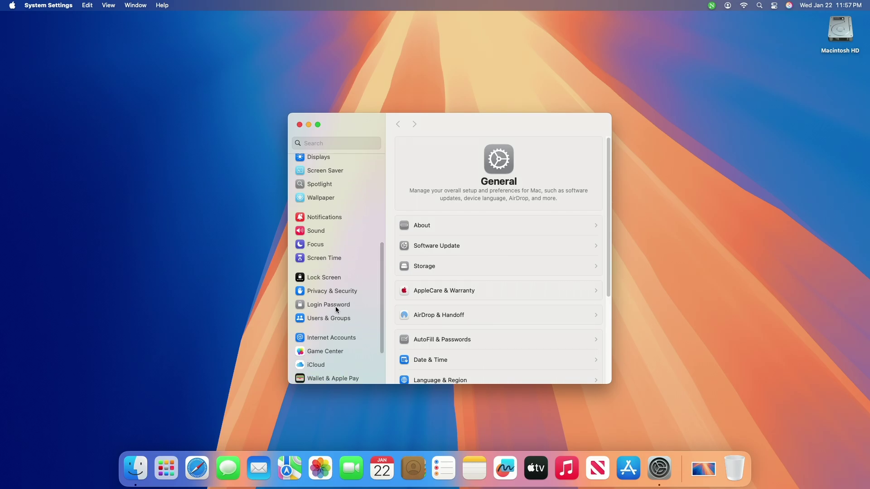
left_click(340, 319)
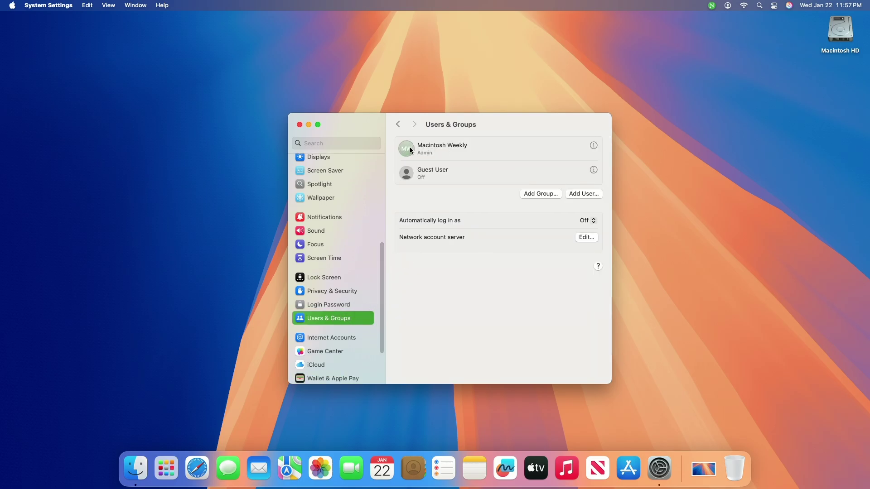
left_click(410, 149)
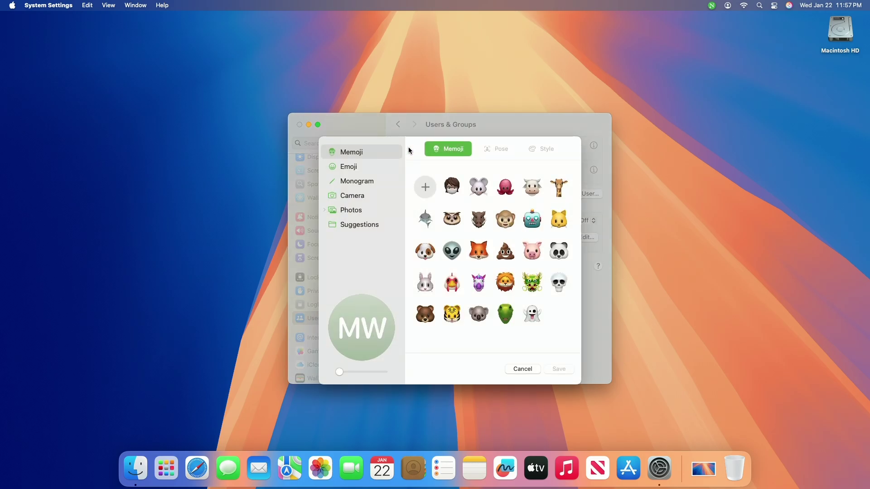
Pick the first Memoji with the laptop pose and a dark background, and save it
left_click(455, 186)
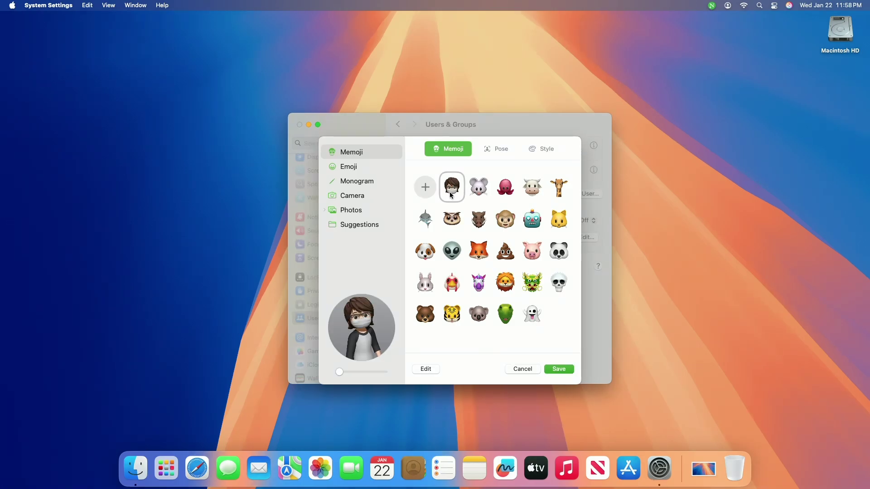
left_click(499, 148)
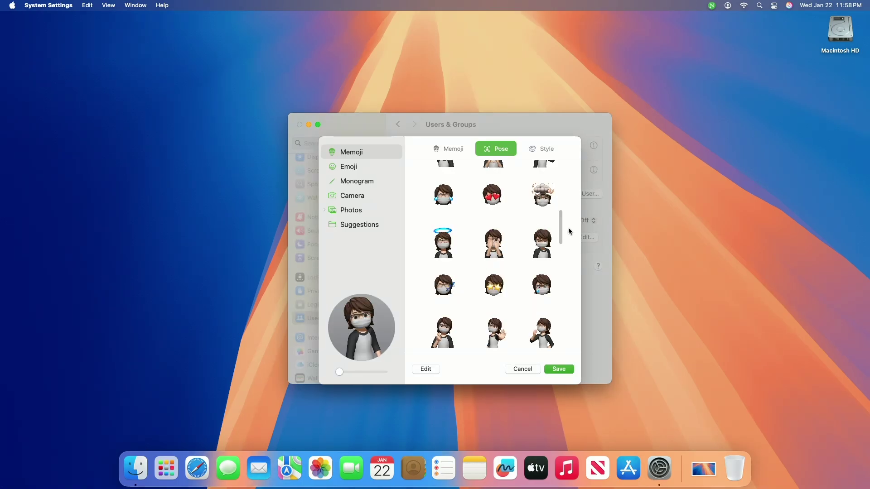
left_click_drag(570, 231, 556, 327)
left_click(547, 248)
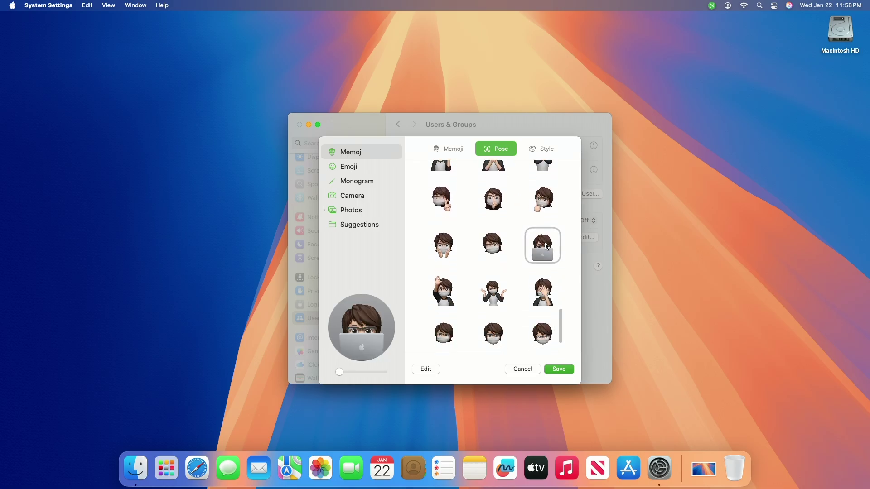
left_click(543, 151)
scroll(568, 260, "down", 2)
left_click(471, 336)
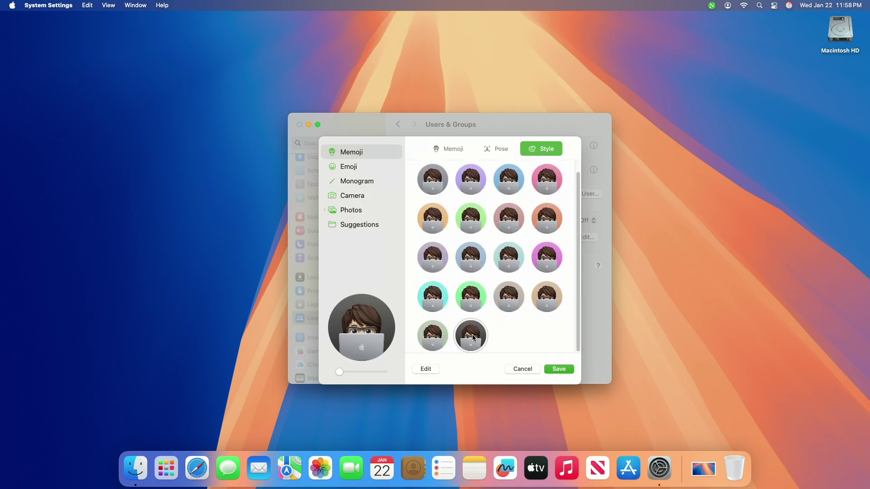
left_click(562, 369)
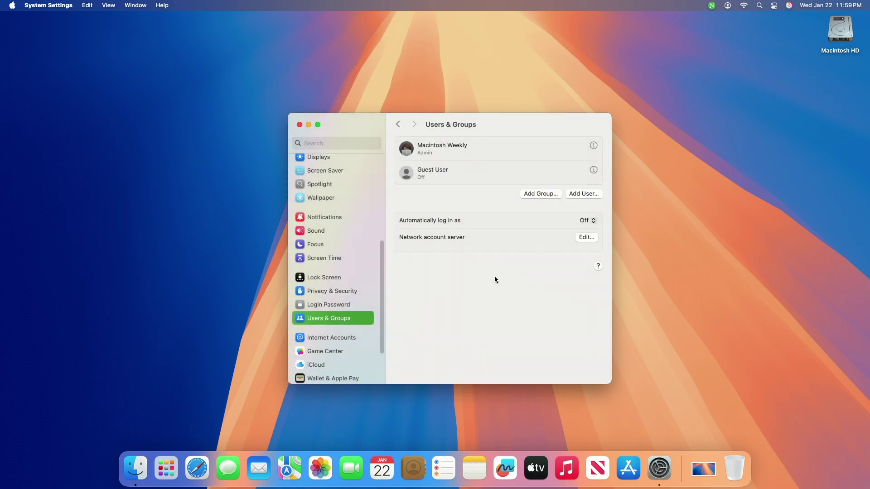
In Lock Screen settings, set the lock-screen message to 'Hey!'
left_click(331, 276)
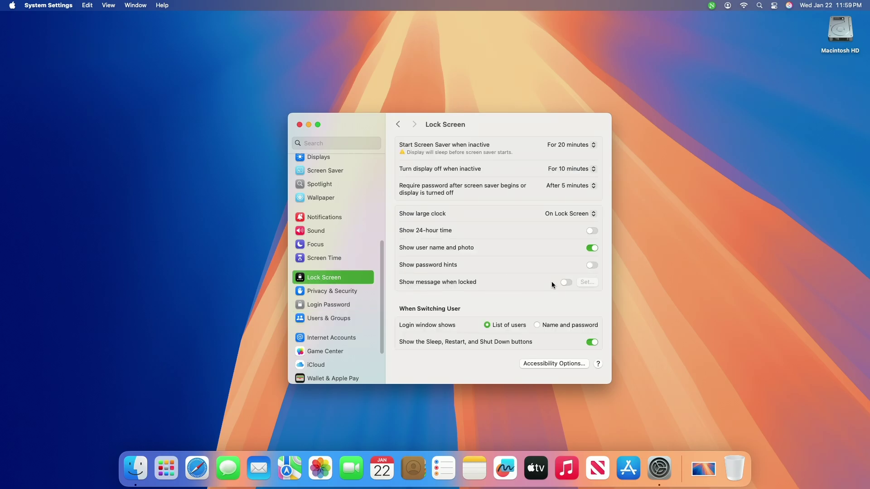
left_click(585, 284)
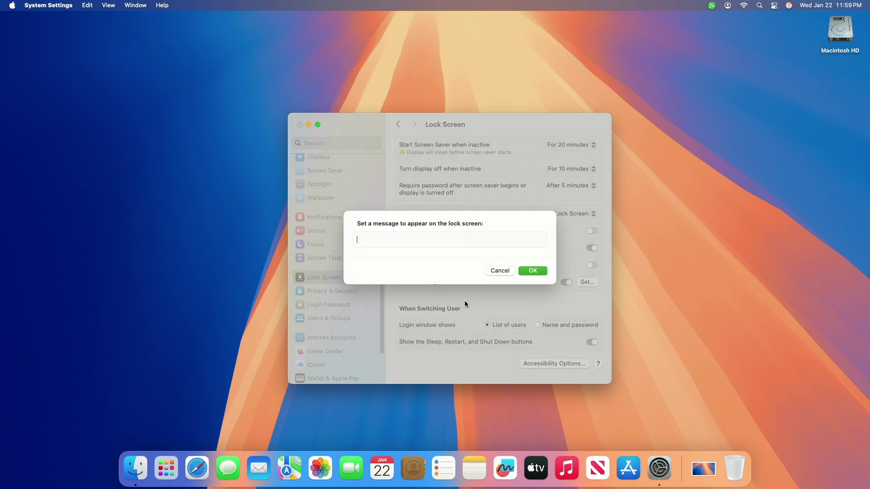
type("Hey")
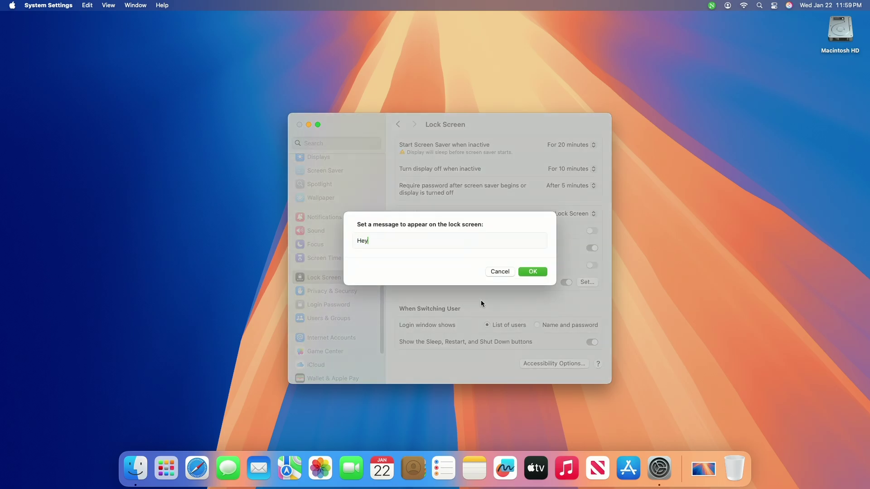
type("!")
left_click(538, 271)
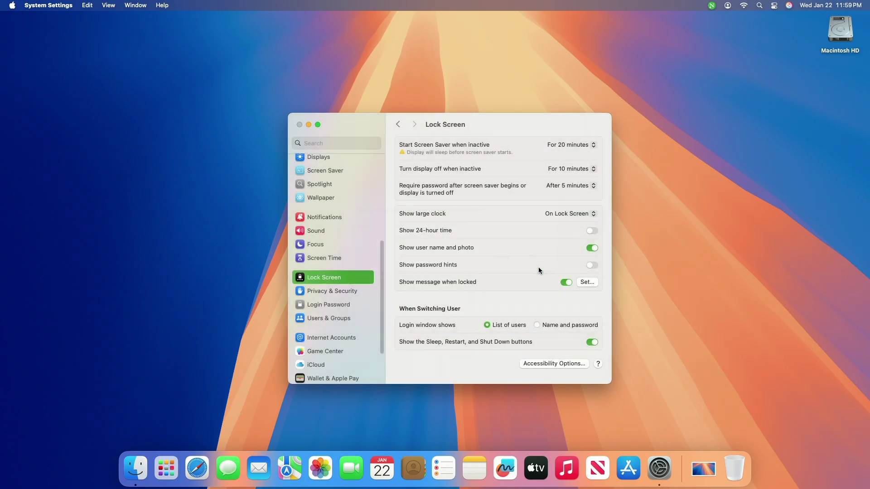
left_click(592, 231)
Lock the Mac from the Apple menu to preview the message, then log back in with the account password
left_click(11, 5)
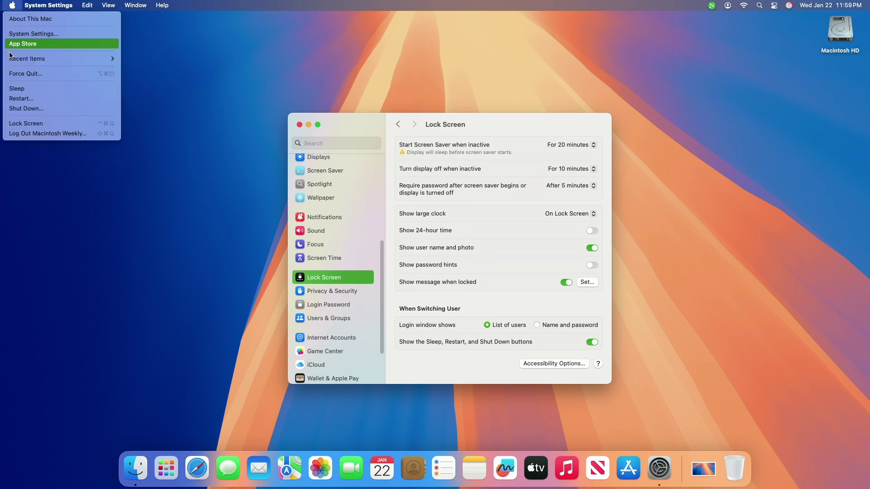
left_click(10, 125)
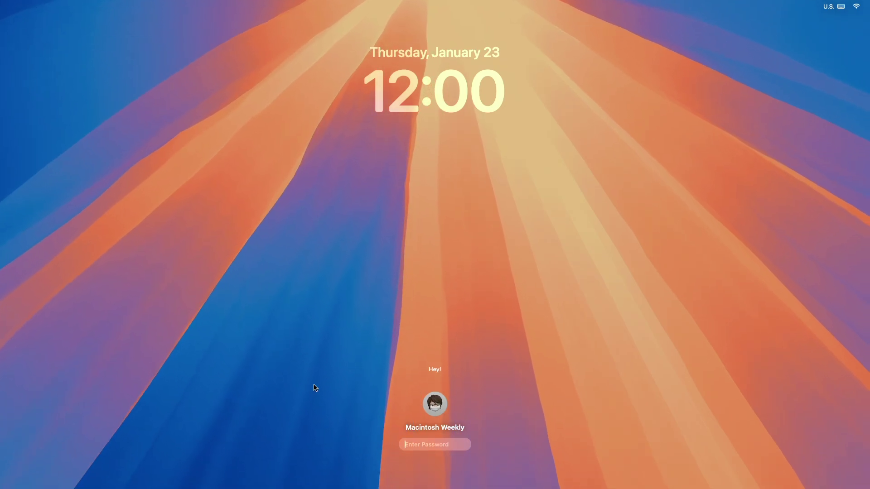
type("*****")
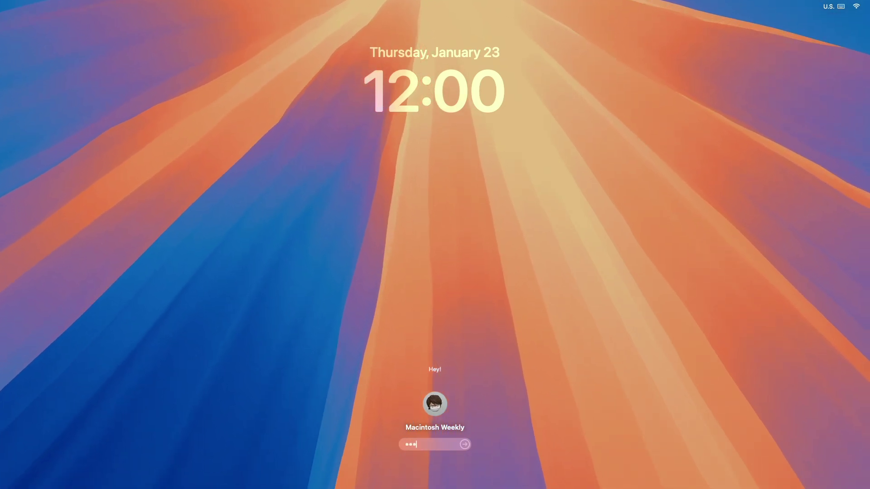
key("Return")
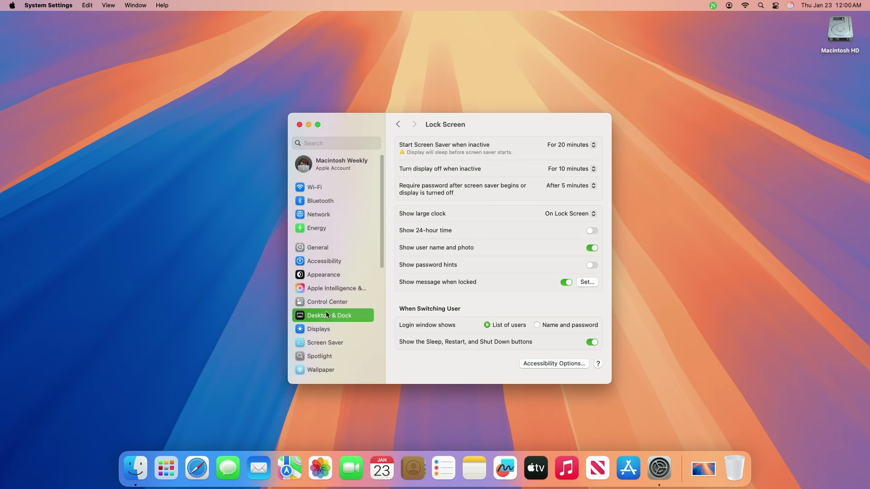
Try the Dock on the left and right edges, then return it to the bottom
left_click(580, 199)
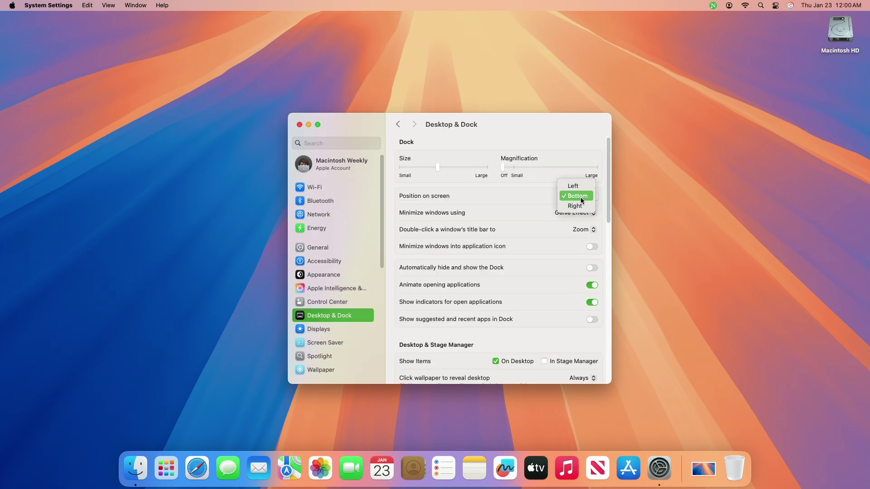
left_click(574, 185)
left_click(583, 198)
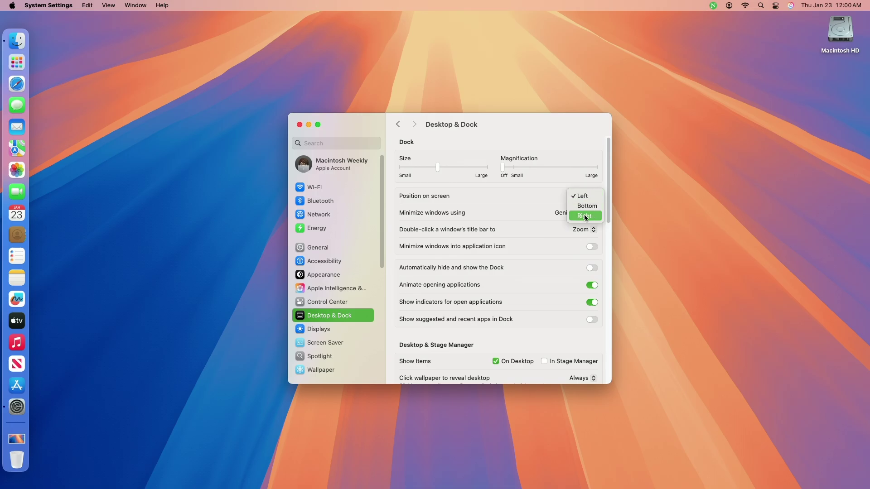
left_click(584, 214)
left_click(585, 196)
left_click(585, 186)
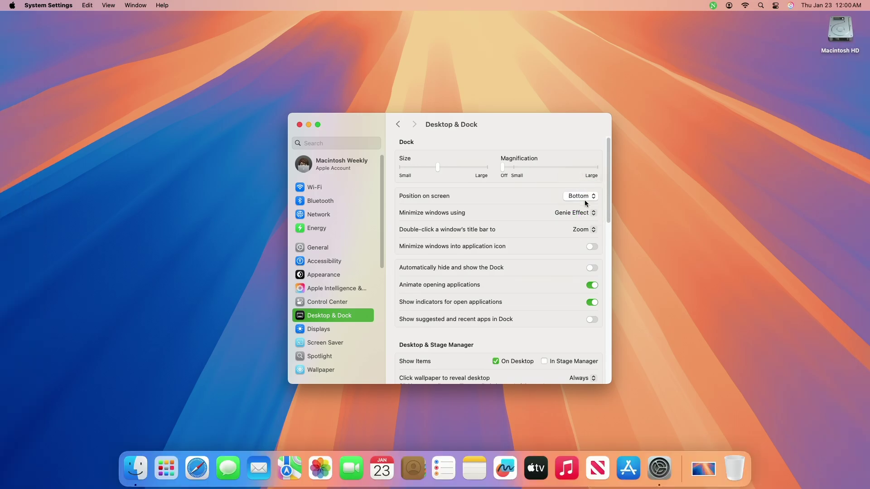
Preview the Genie and Scale minimize effects, ending with the Genie Effect
left_click(583, 213)
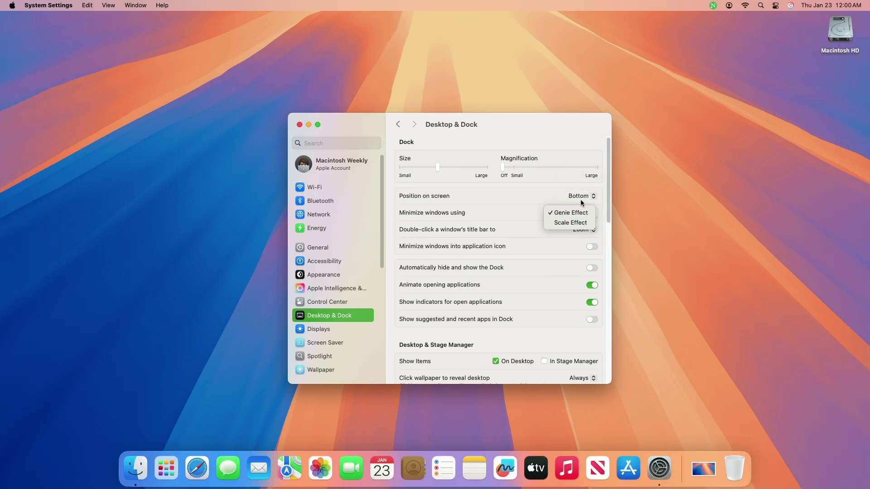
left_click(570, 212)
left_click(309, 124)
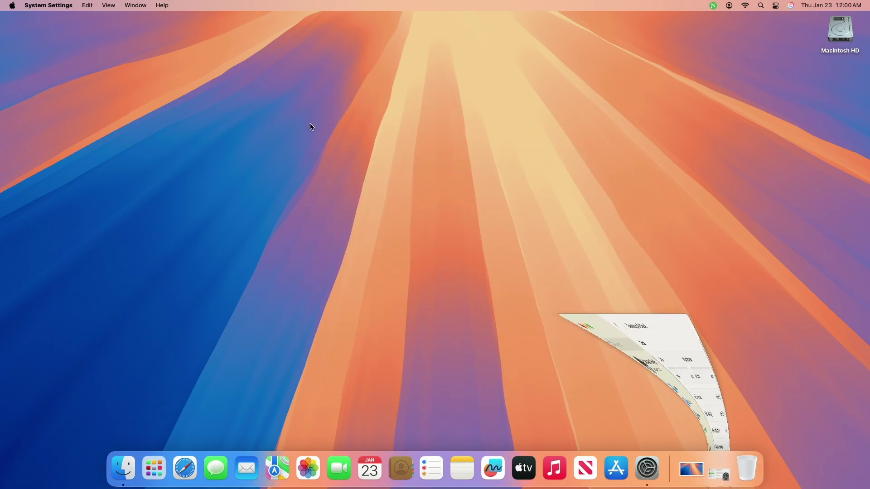
left_click(719, 469)
left_click(575, 212)
left_click(572, 224)
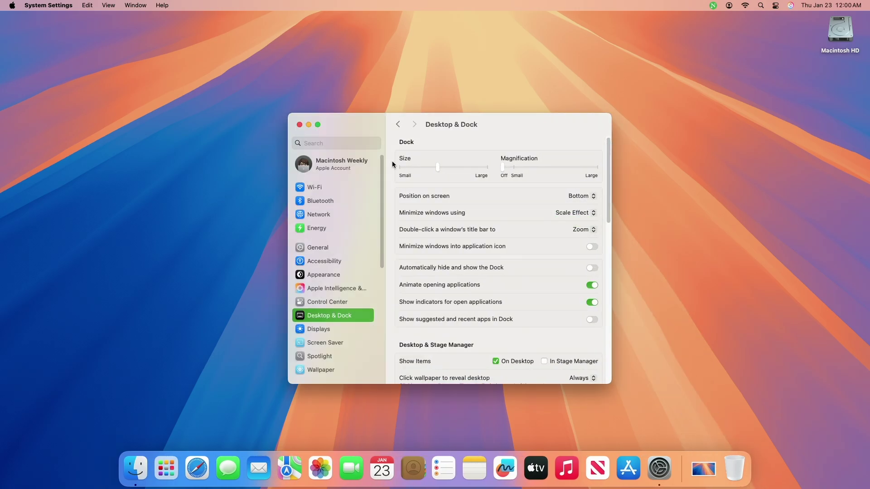
left_click(309, 124)
left_click(719, 469)
left_click(580, 213)
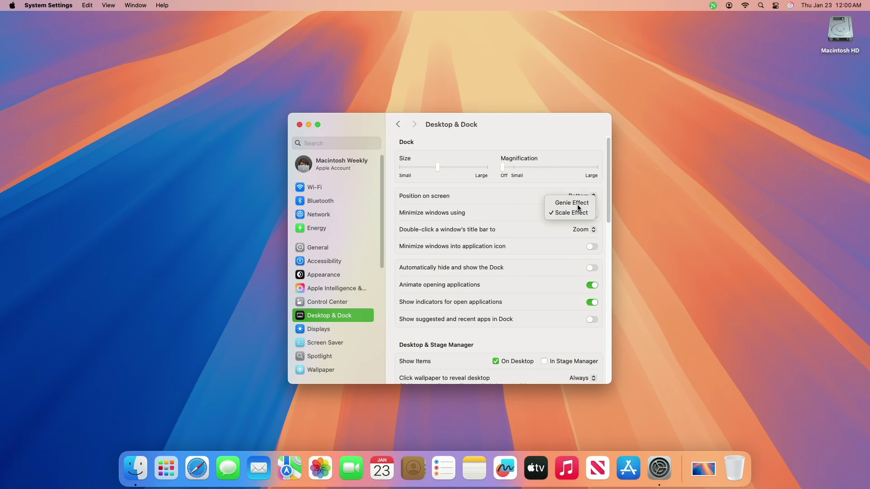
left_click(576, 203)
Toggle Dock auto-hide on and off, try hiding open-app indicators, and enlarge the Dock
left_click(593, 268)
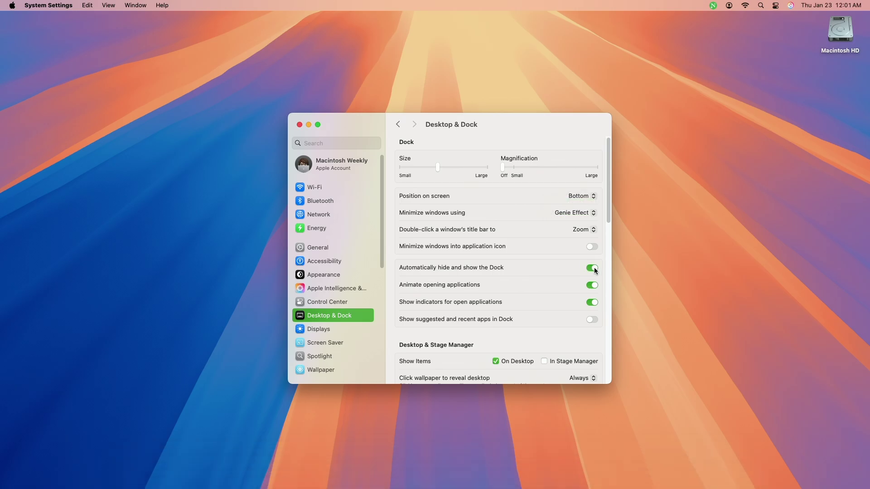
left_click(593, 269)
left_click(593, 303)
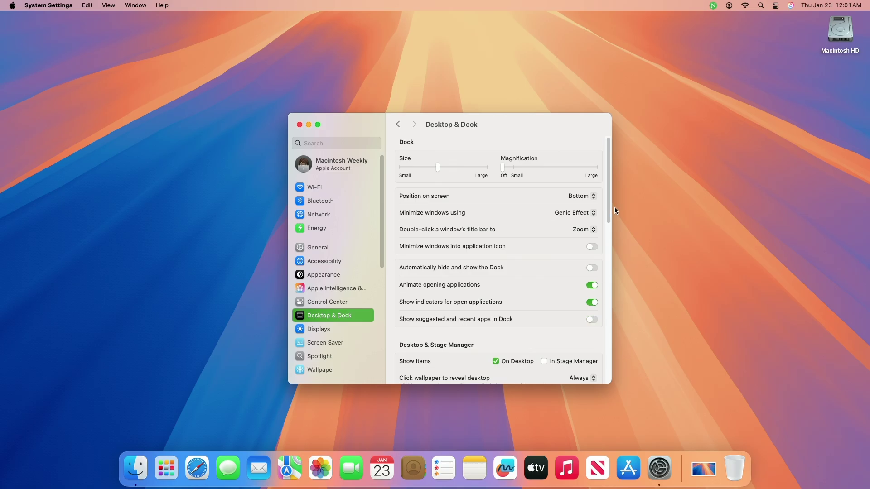
mouse_move(438, 166)
left_mouse_down()
mouse_move(455, 166)
mouse_move(439, 173)
left_mouse_up()
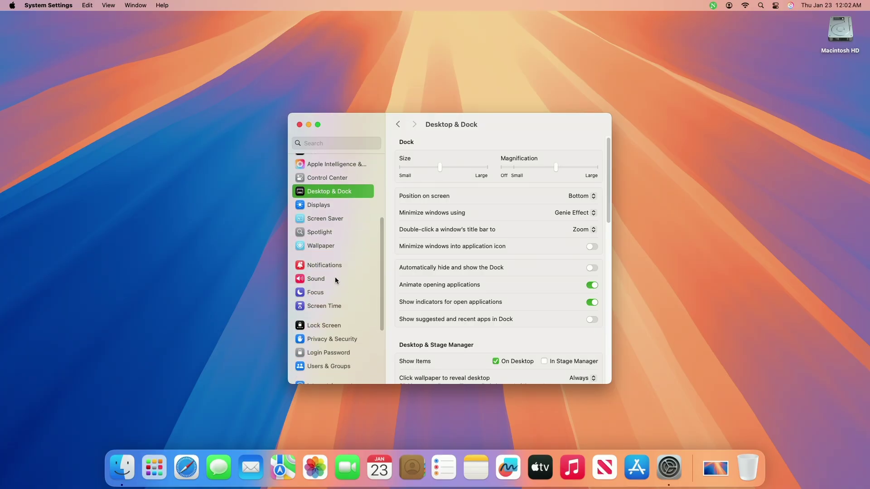
In the Sound pane, choose Submerge from the alert sound list
left_click(336, 278)
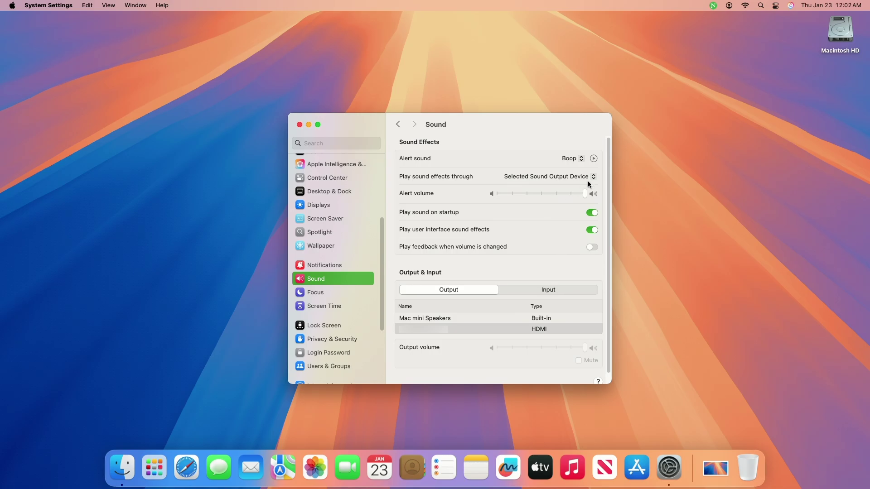
left_click(577, 158)
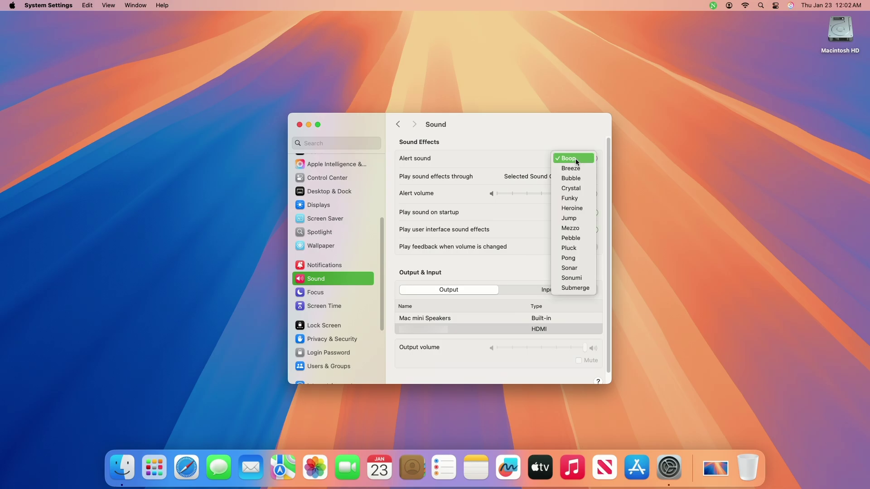
left_click(572, 289)
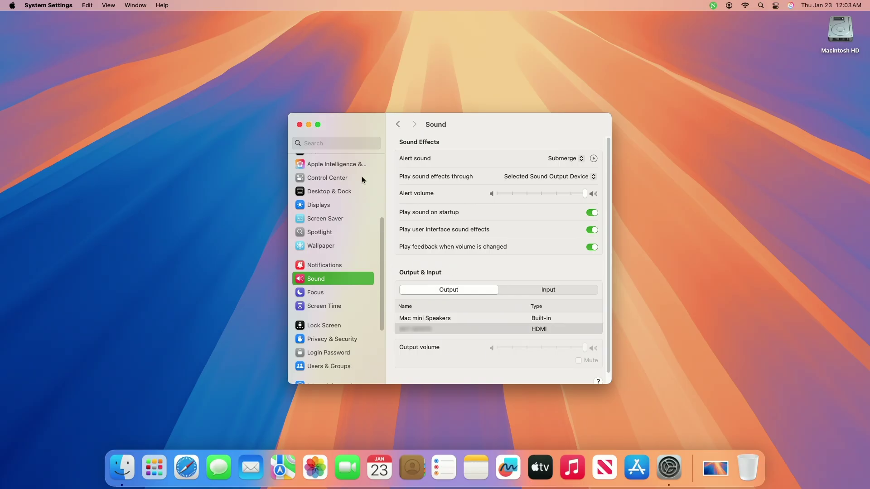
In Control Center, set Weather to Show in Menu Bar, keeping Wi-Fi and Siri shown
left_click(353, 175)
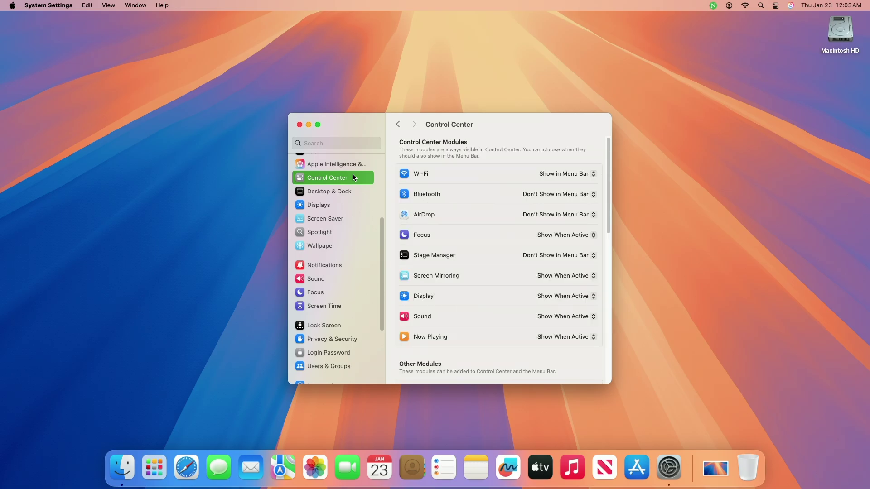
left_click(577, 174)
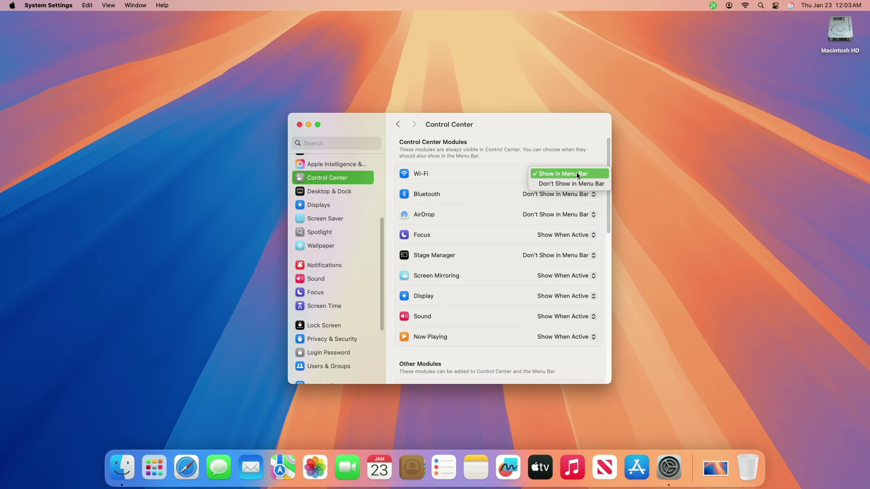
left_click(578, 174)
left_click_drag(609, 177, 602, 269)
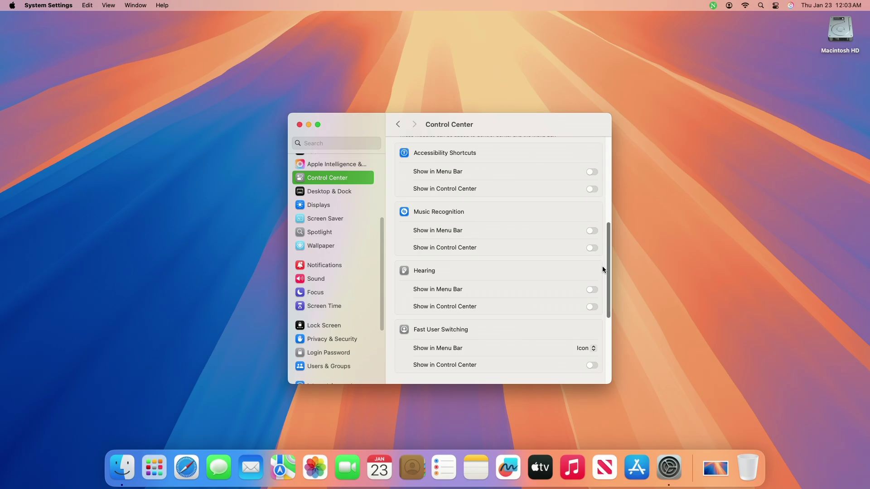
left_click_drag(602, 265, 597, 329)
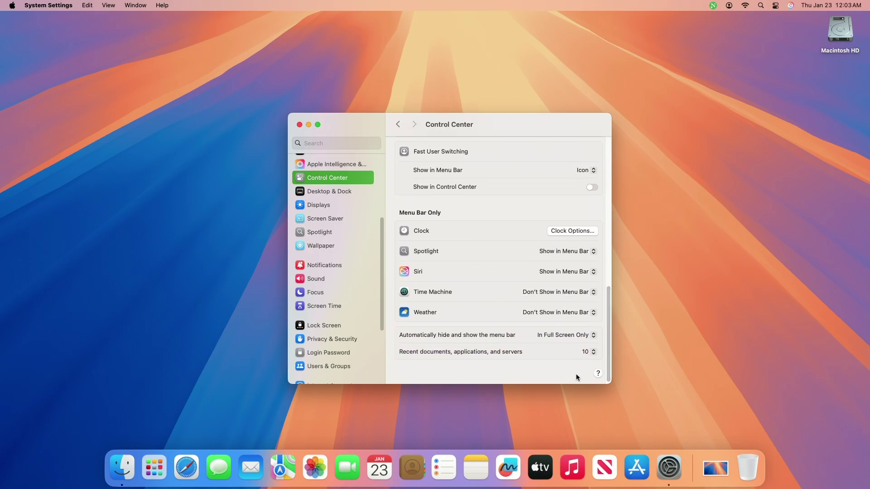
left_click(562, 313)
left_click(559, 302)
left_click(577, 273)
left_click(576, 273)
In Clock Options, try the date display choices and settle on Always showing the date
left_click(580, 232)
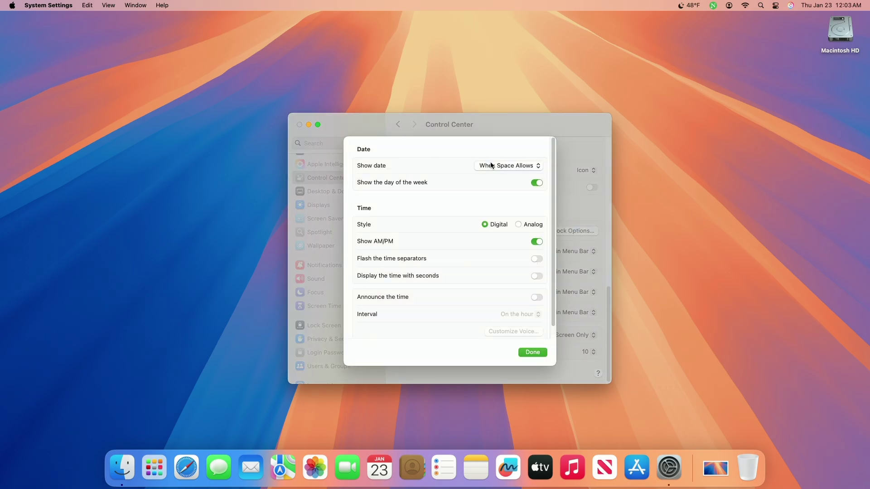
left_click(521, 166)
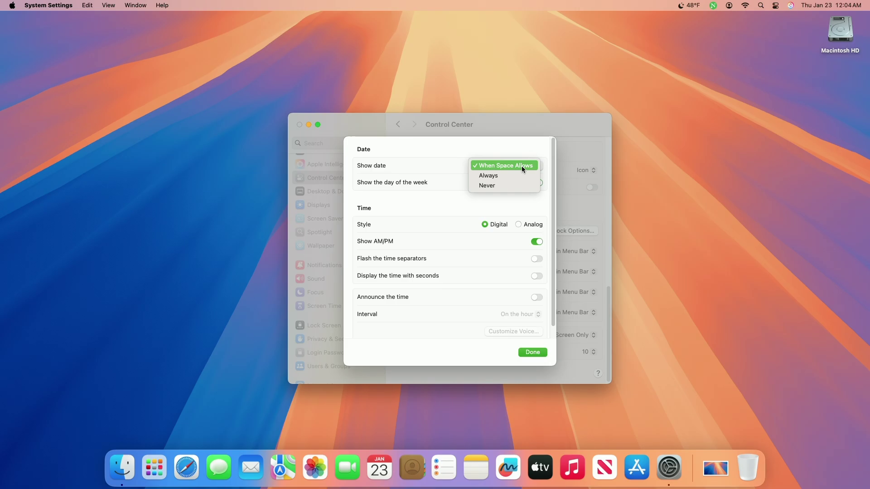
left_click(518, 175)
left_click(523, 164)
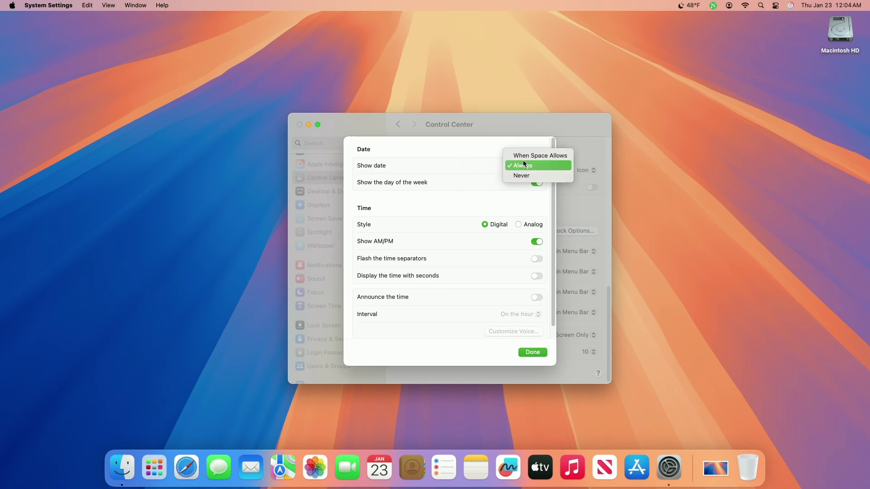
left_click(523, 156)
left_click(525, 165)
left_click(505, 185)
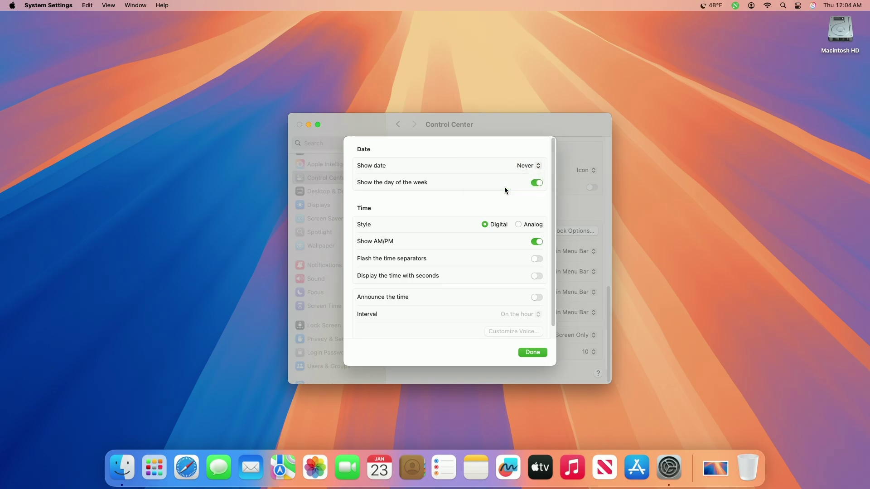
left_click(512, 167)
left_click(519, 156)
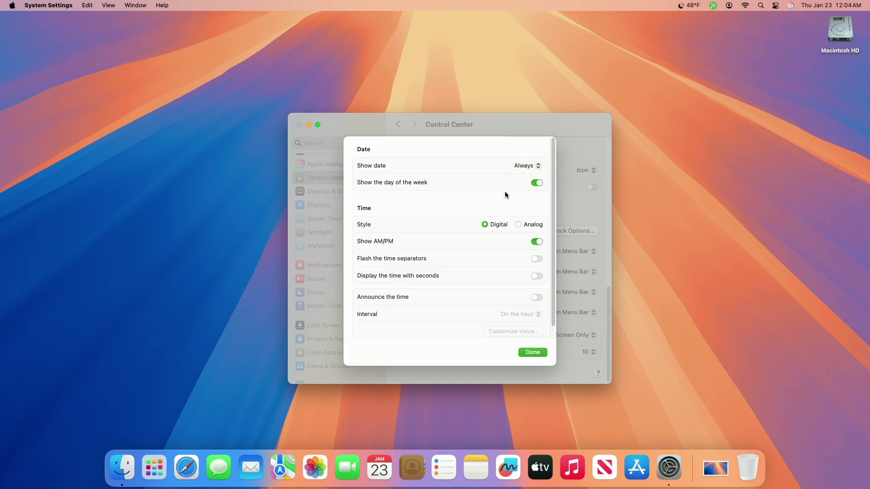
Try toggling the day of week, analog style and seconds, keeping a digital clock without seconds
left_click(535, 184)
left_click(535, 184)
left_click(530, 225)
left_click(491, 225)
left_click(537, 276)
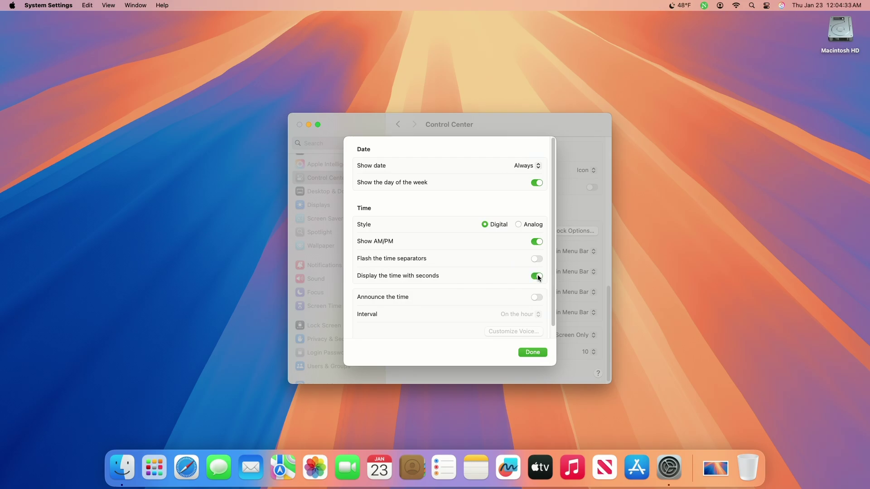
left_click(538, 276)
Announce the time on the quarter hour with the default voice, then close System Settings
left_click(537, 298)
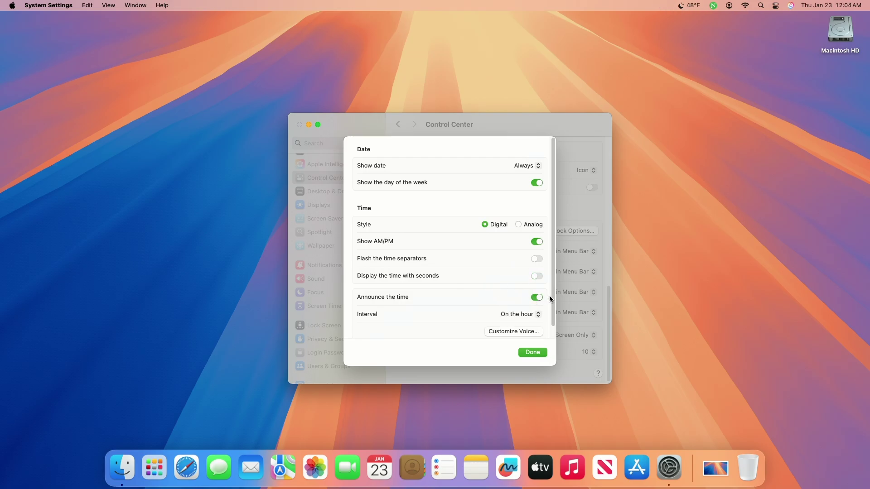
scroll(549, 296, "down", 2)
left_click(530, 303)
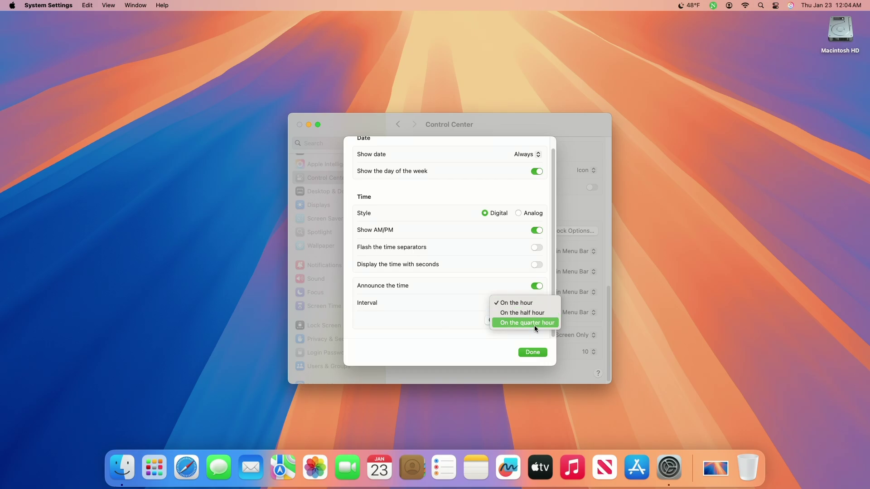
left_click(535, 325)
left_click(510, 321)
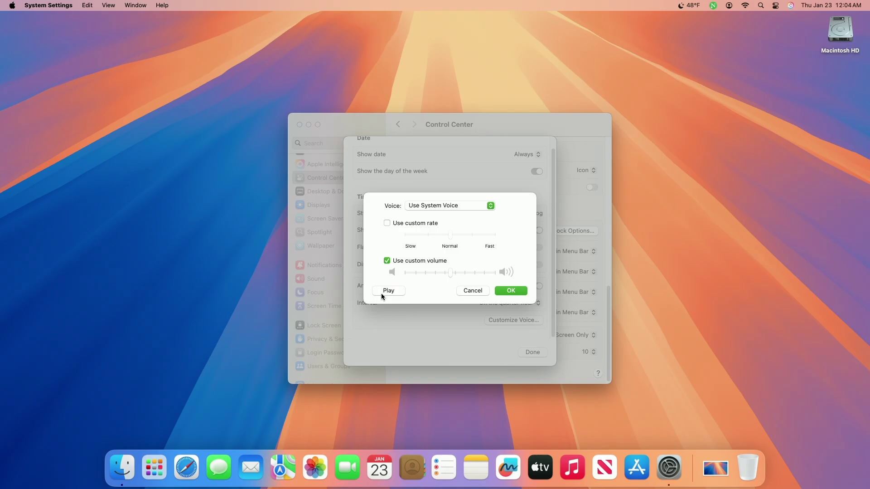
left_click(512, 290)
left_click(533, 352)
left_click(299, 125)
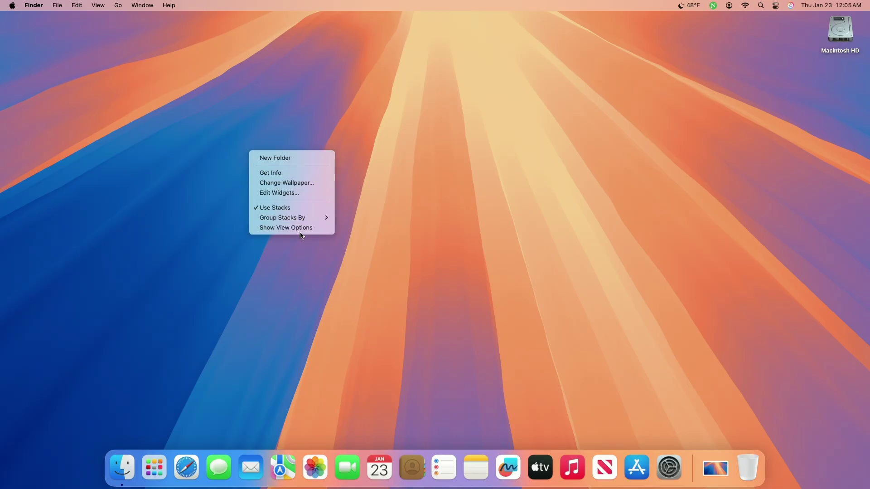
Place a Reminders list widget at the desktop's top-left and a Find My People widget at lower right
left_click(312, 192)
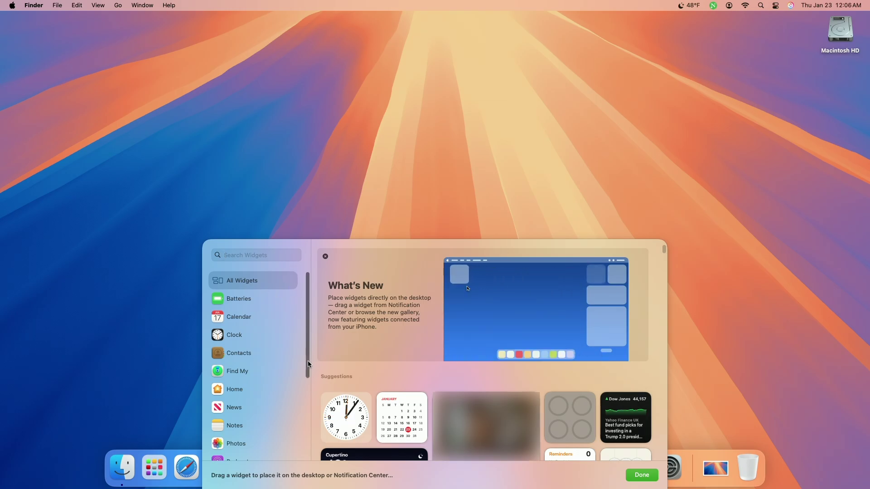
left_click_drag(309, 360, 300, 400)
left_click(256, 401)
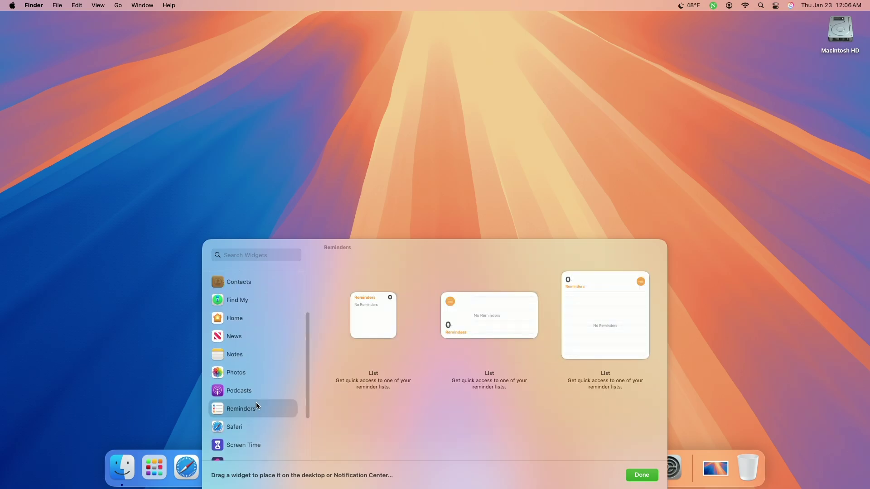
left_click_drag(480, 321, 91, 81)
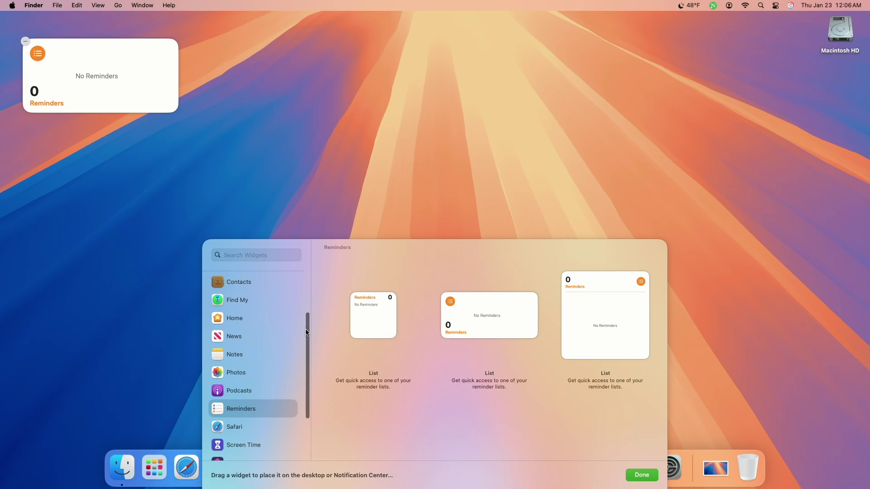
left_click_drag(306, 329, 320, 263)
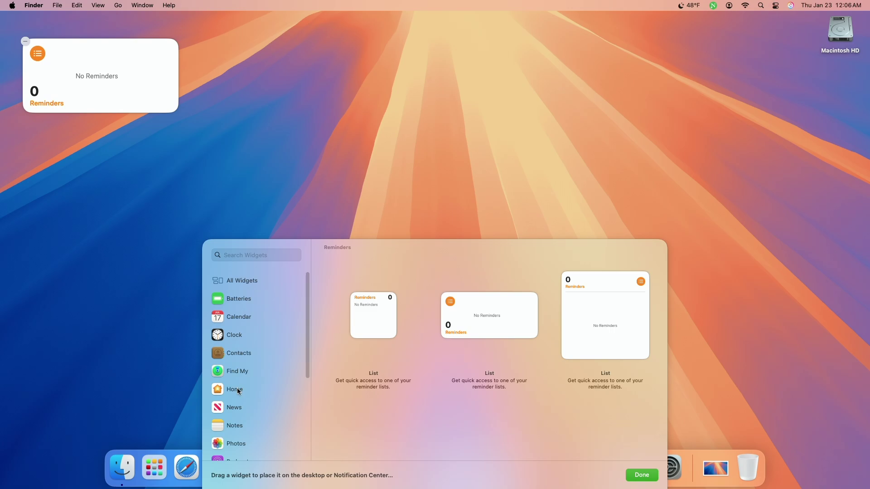
left_click(253, 371)
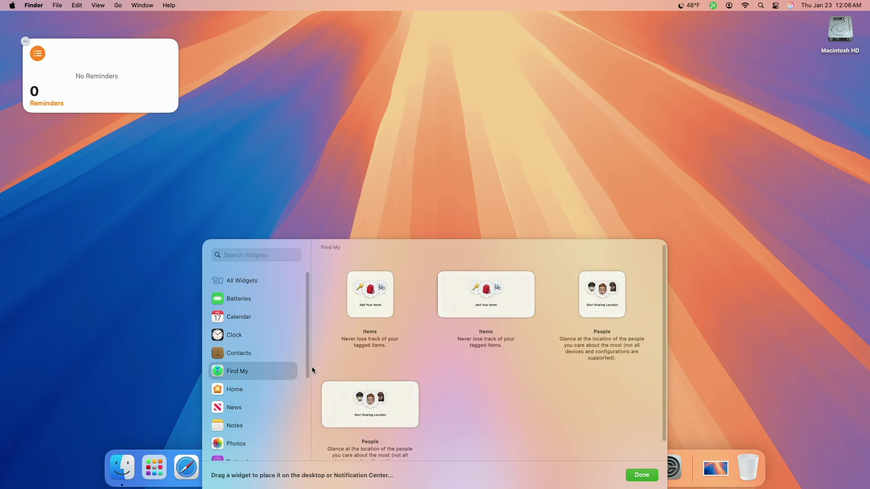
left_click_drag(385, 407, 782, 402)
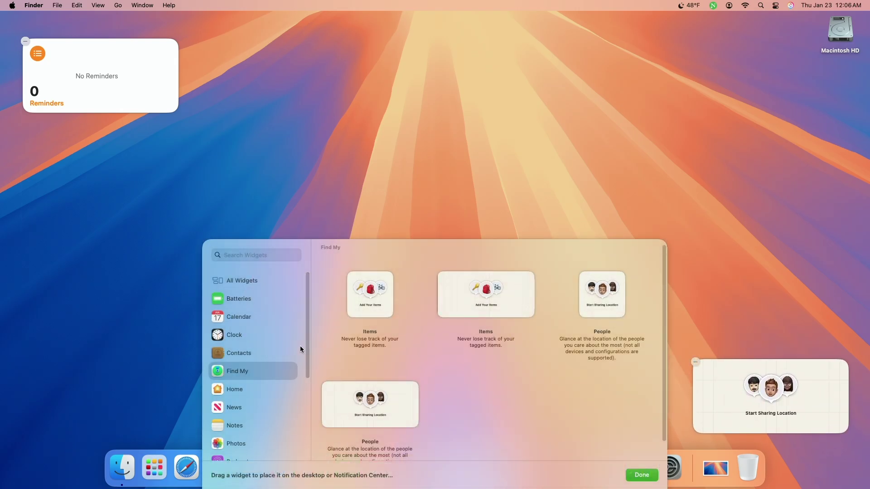
Add the large Screen Time Daily Activity widget at the desktop's left and finish editing widgets
left_click_drag(308, 340, 302, 412)
left_click(271, 374)
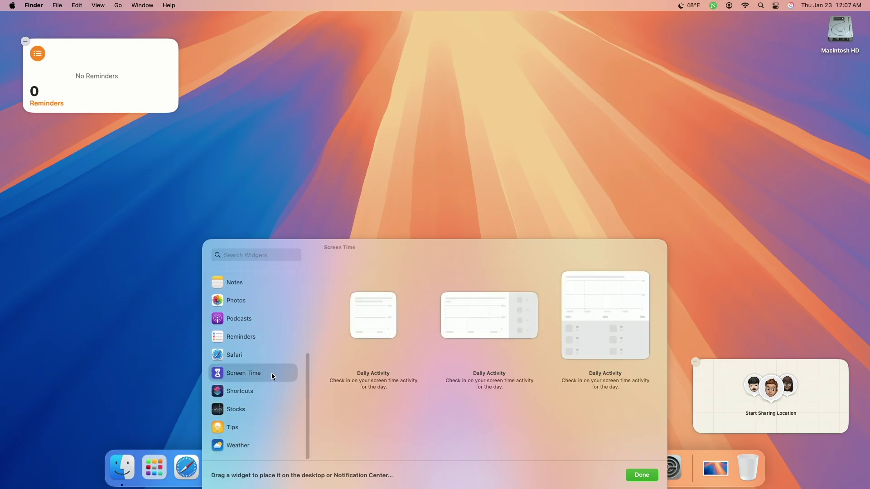
left_click_drag(581, 323, 126, 305)
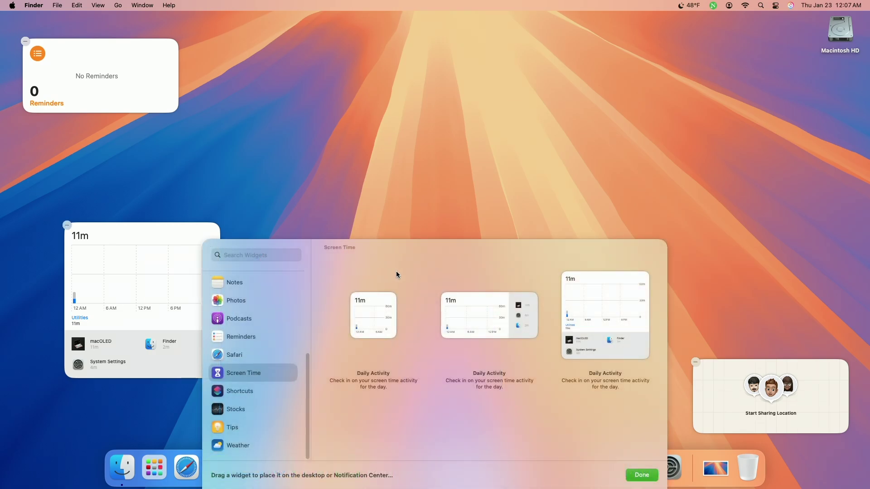
left_click(642, 475)
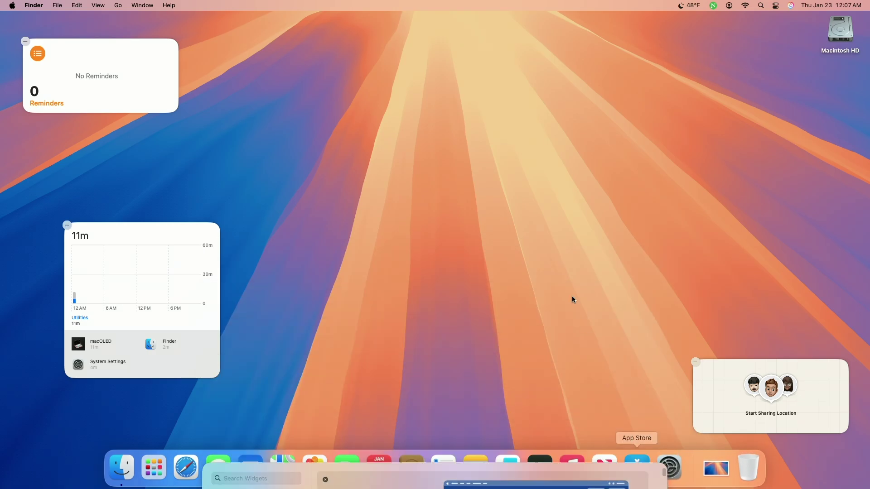